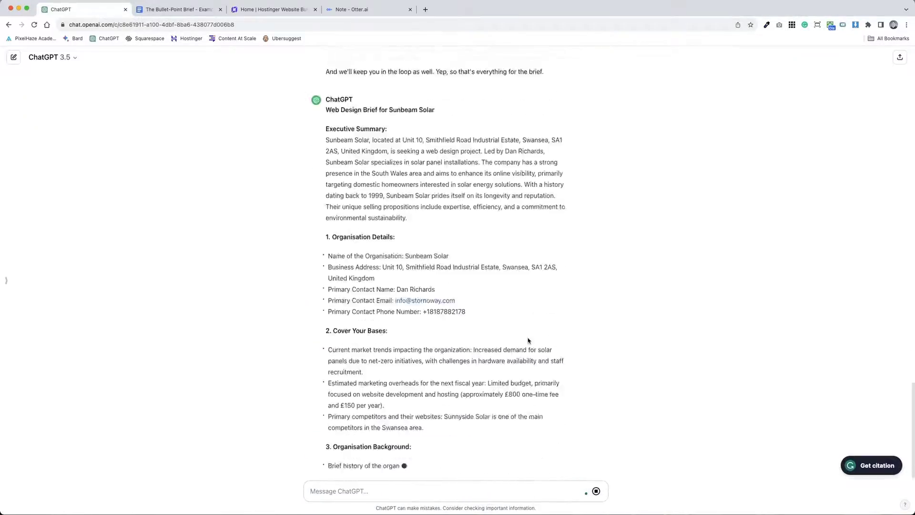
Step: Copy the entire generated Sunbeam Solar web design brief from the ChatGPT reply
scroll(437, 259, up, 15)
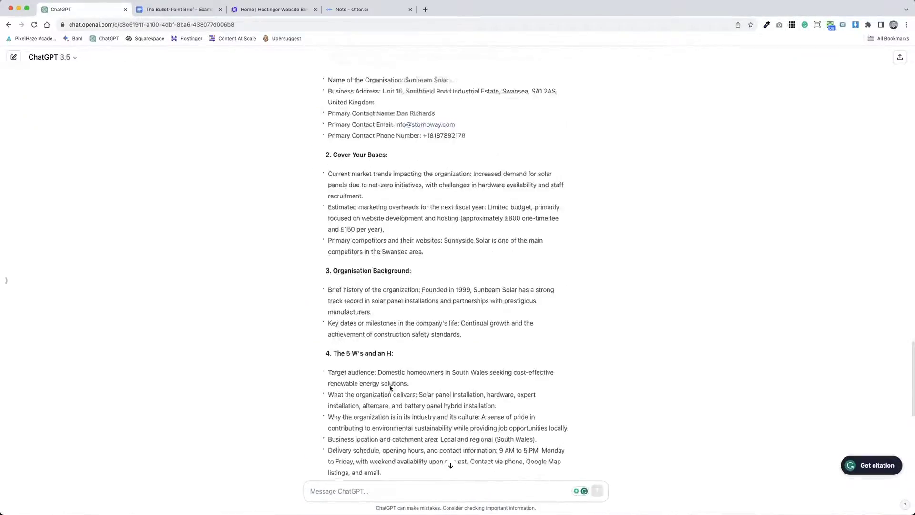
drag(326, 224, 541, 459)
key(ctrl+c)
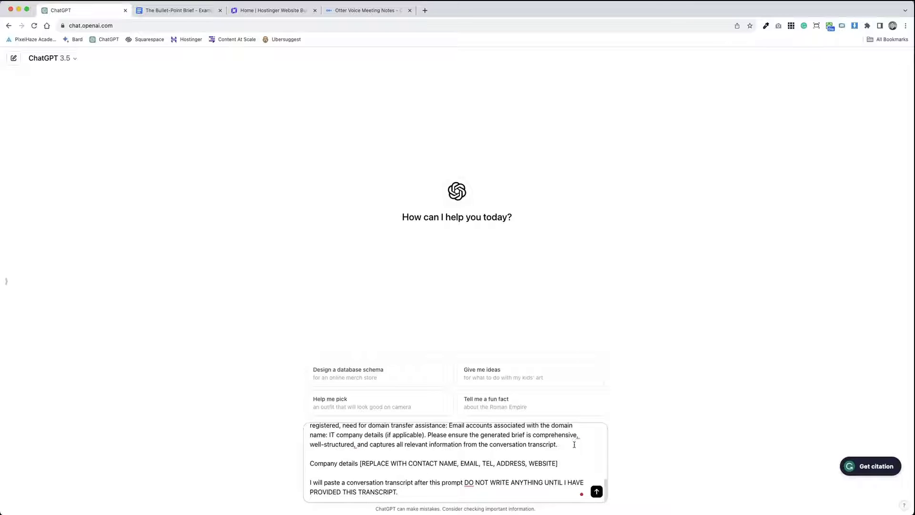
Step: Select the [REPLACE WITH CONTACT NAME, EMAIL, TEL, ADDRESS, WEBSITE] placeholder in the unsent prompt
scroll(575, 444, up, 10)
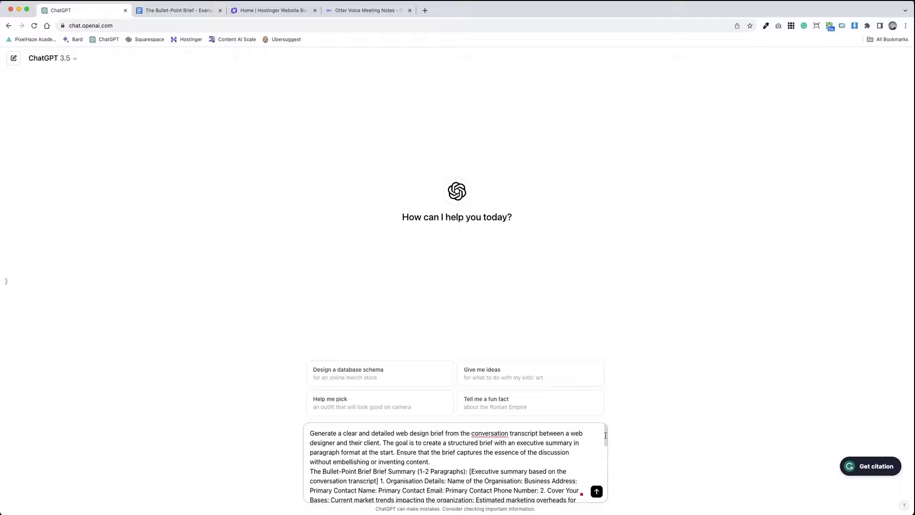
mouse_move(605, 434)
mouse_down()
mouse_move(608, 494)
mouse_move(604, 427)
mouse_up()
drag(604, 428, 603, 498)
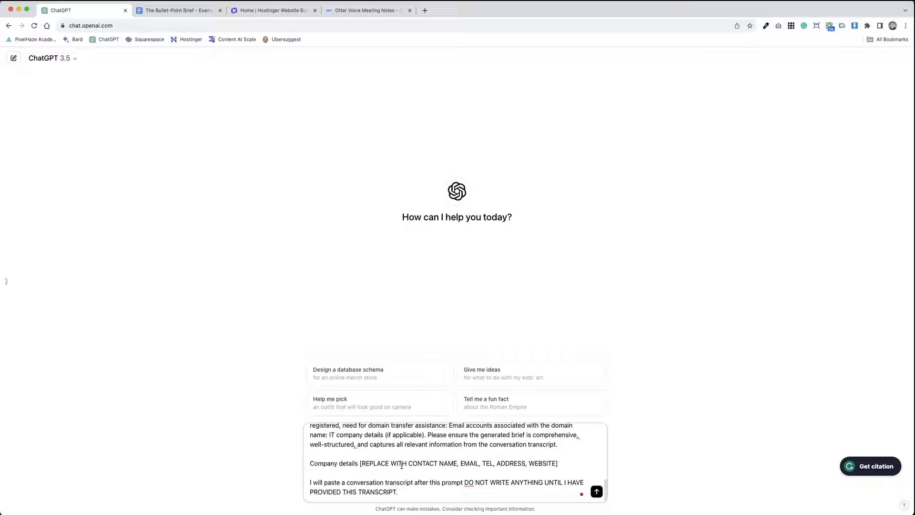
drag(420, 494, 304, 483)
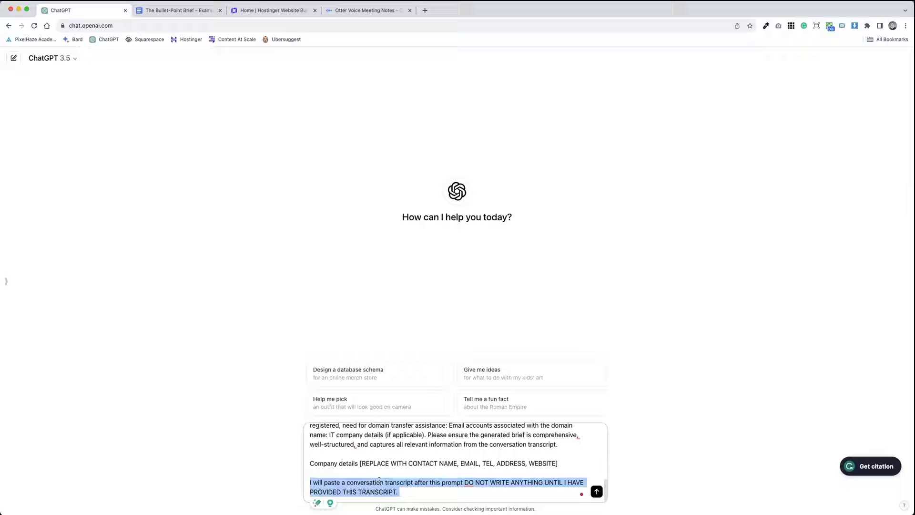
click(542, 463)
drag(558, 463, 368, 471)
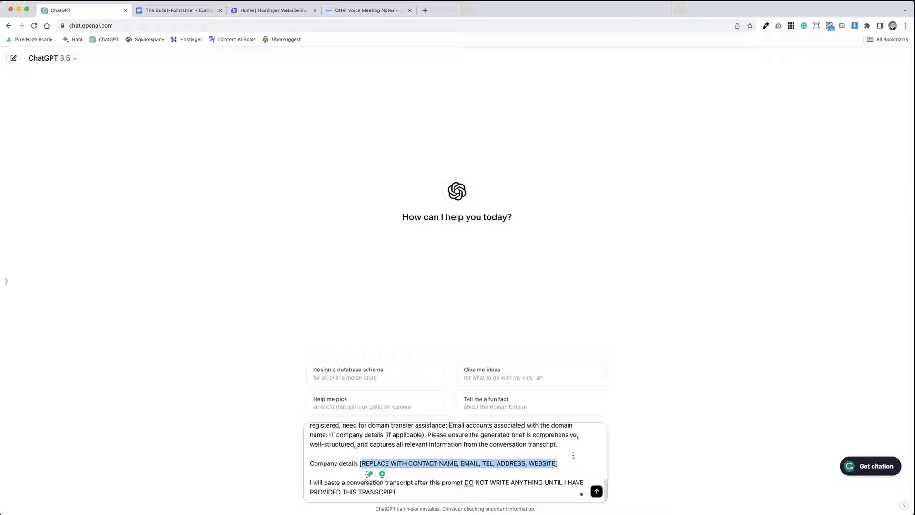
Step: Scroll the Hostinger Sunbeam Solar homepage preview to the footer and back to the top
click(262, 11)
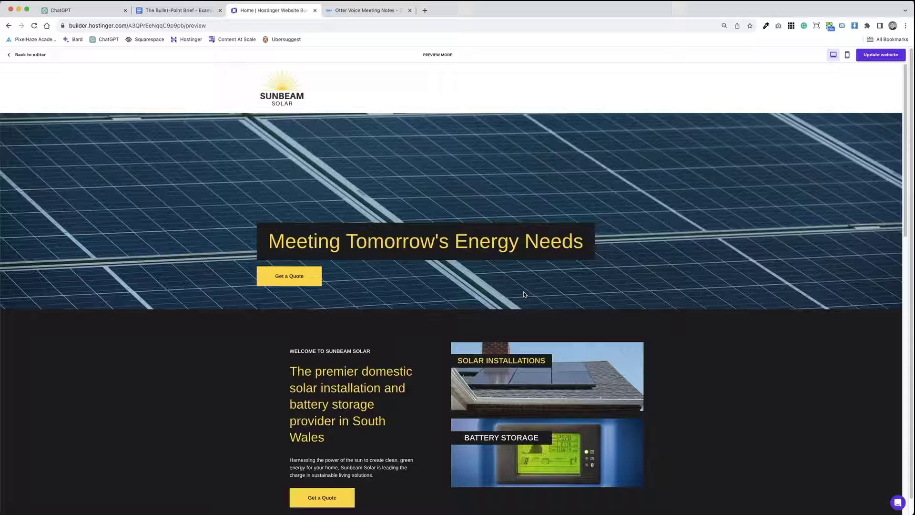
scroll(491, 330, down, 15)
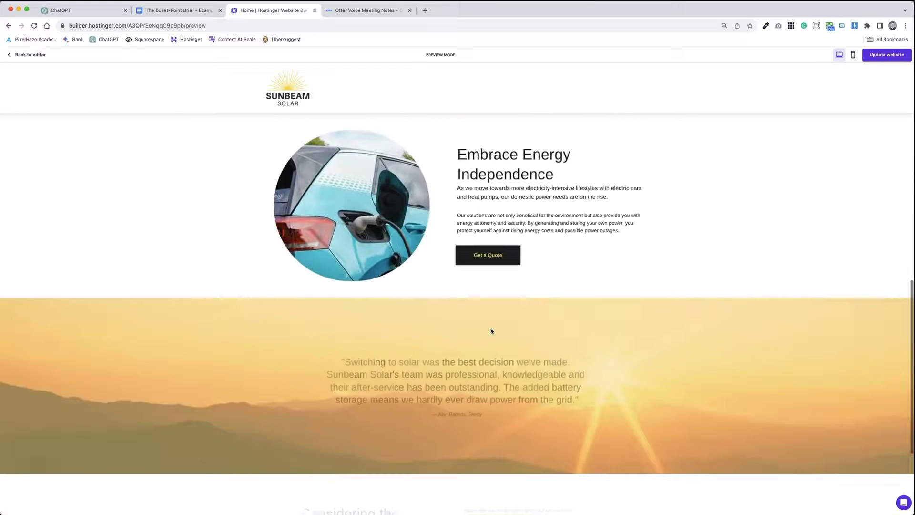
scroll(491, 331, down, 5)
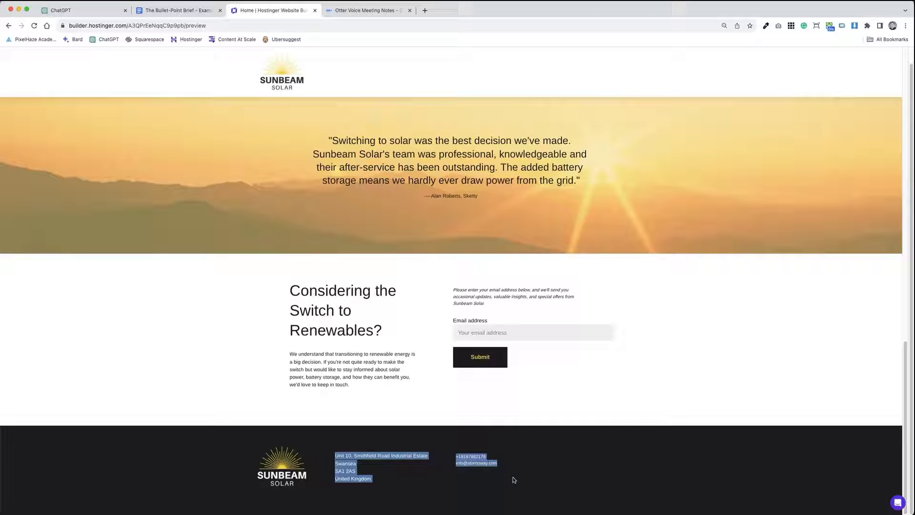
scroll(500, 394, up, 20)
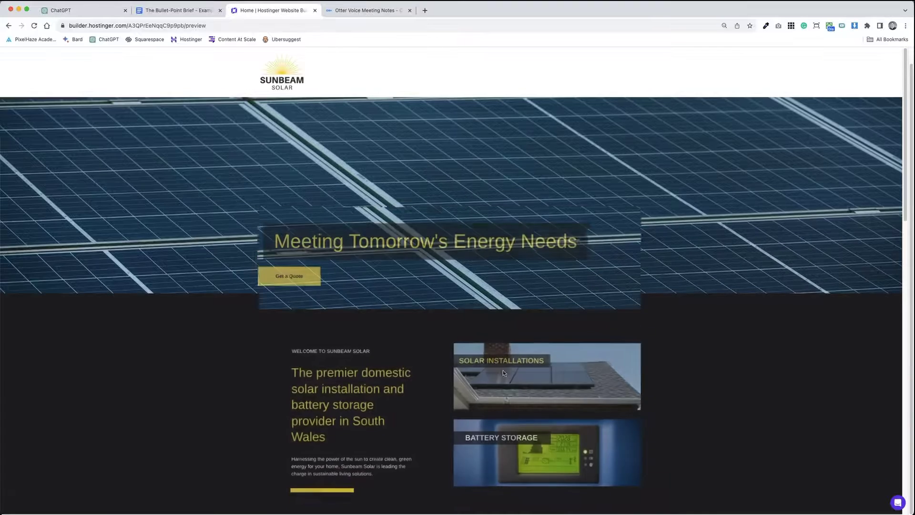
click(181, 11)
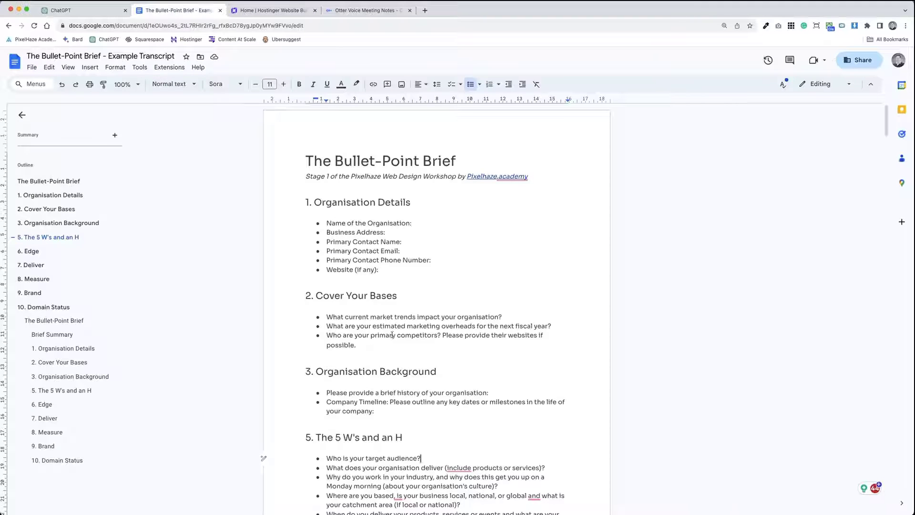
Step: Paste the contact details over the placeholder, adding 'Sunbeam Solar' and the contact's name
key(ctrl+shift+Tab)
key(super+v)
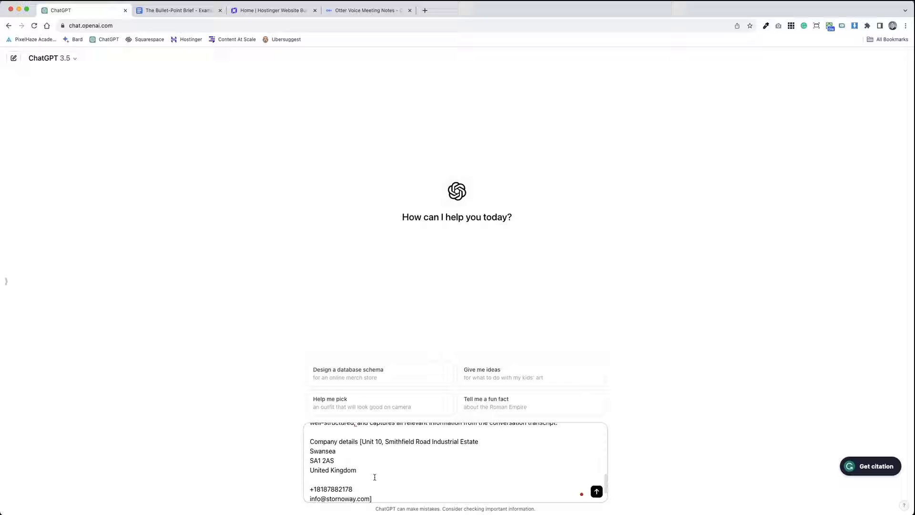
click(362, 442)
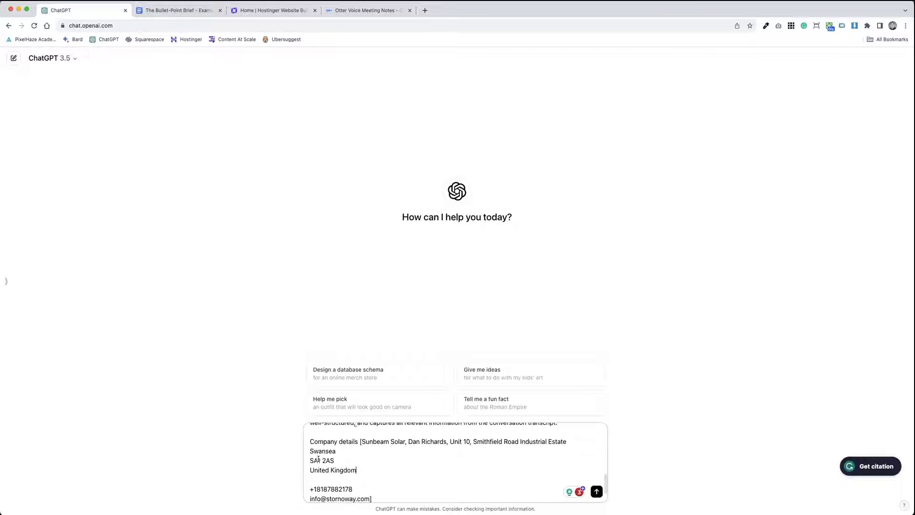
Step: Send the completed brief-writing prompt to ChatGPT
scroll(419, 495, down, 2)
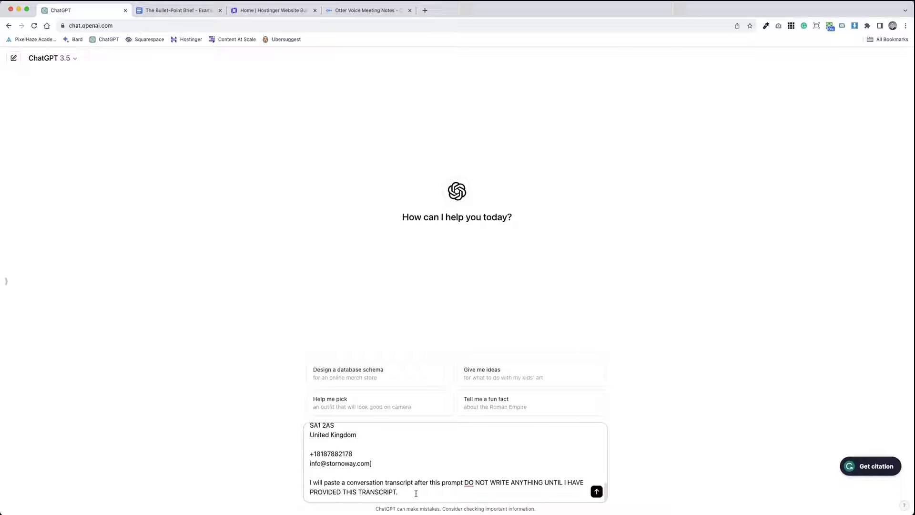
click(596, 491)
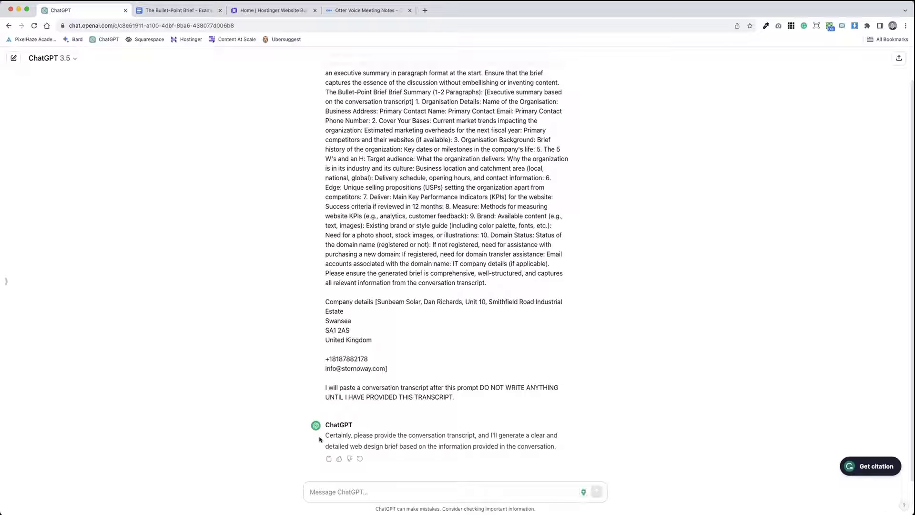
scroll(374, 336, up, 1)
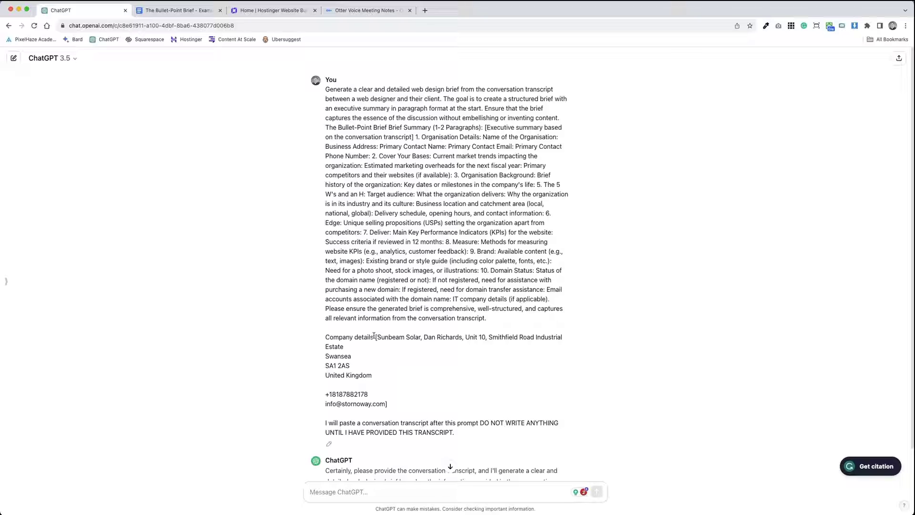
scroll(418, 431, down, 1)
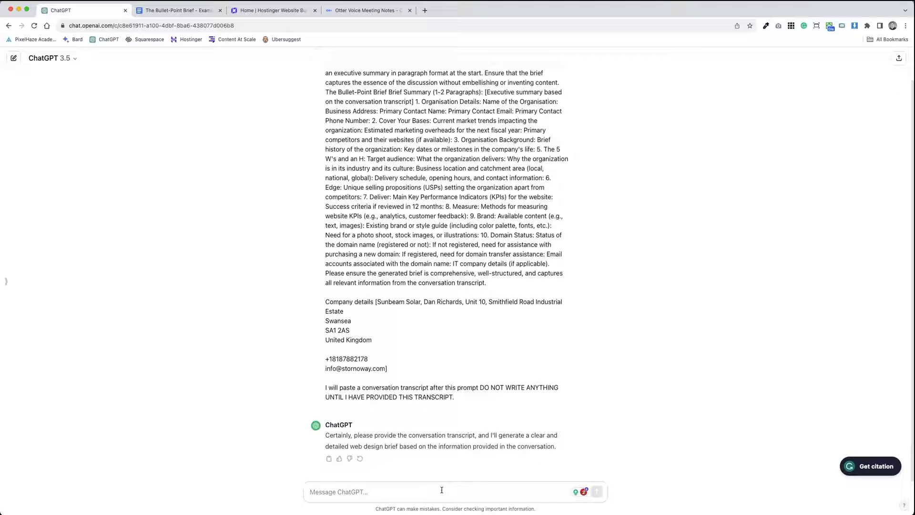
Step: Copy the Otter.ai meeting transcript from 0:27 to the end
click(366, 10)
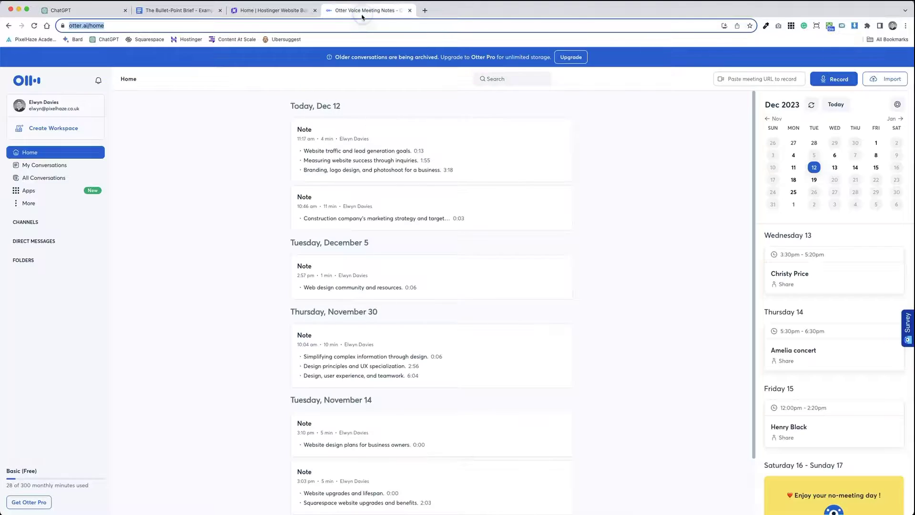
click(824, 81)
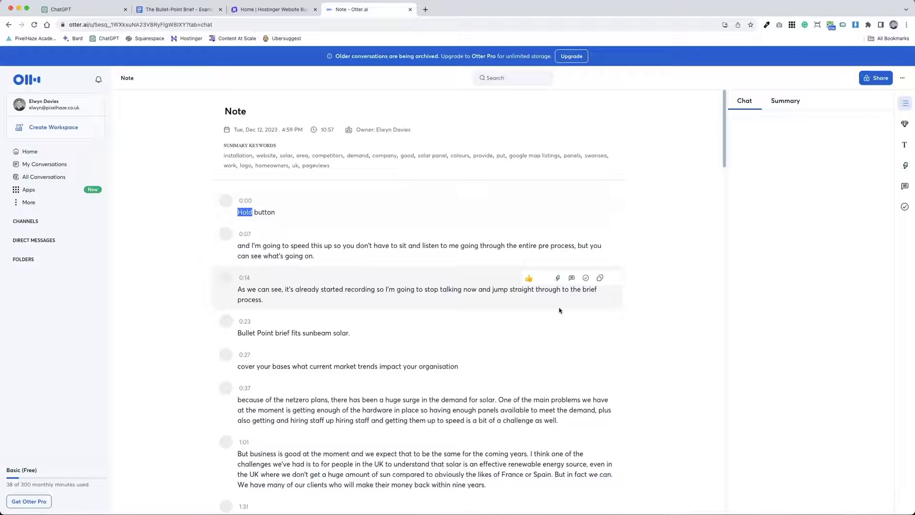
scroll(267, 286, down, 1)
drag(239, 303, 288, 314)
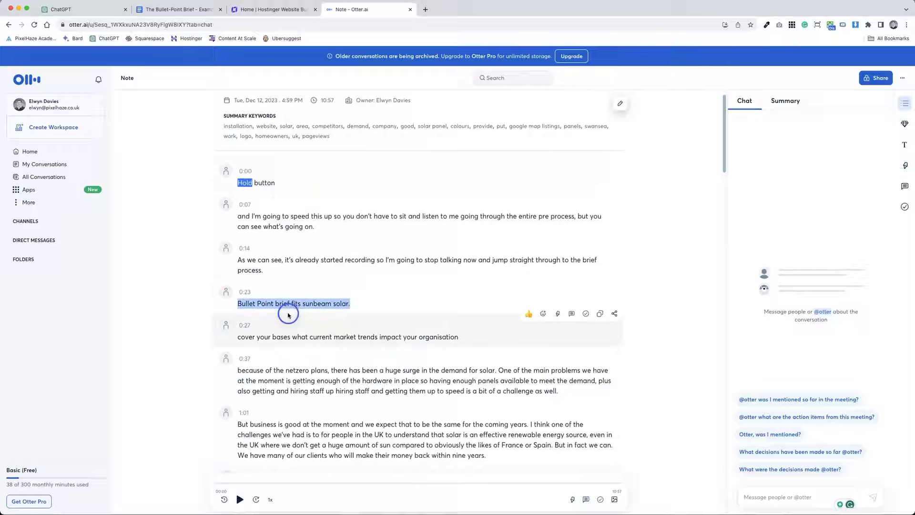
drag(265, 270, 252, 216)
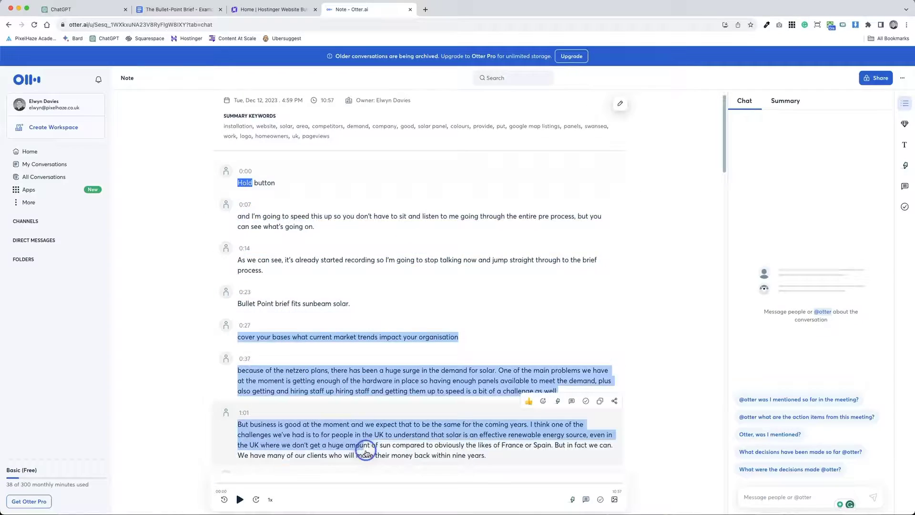
drag(365, 452, 486, 369)
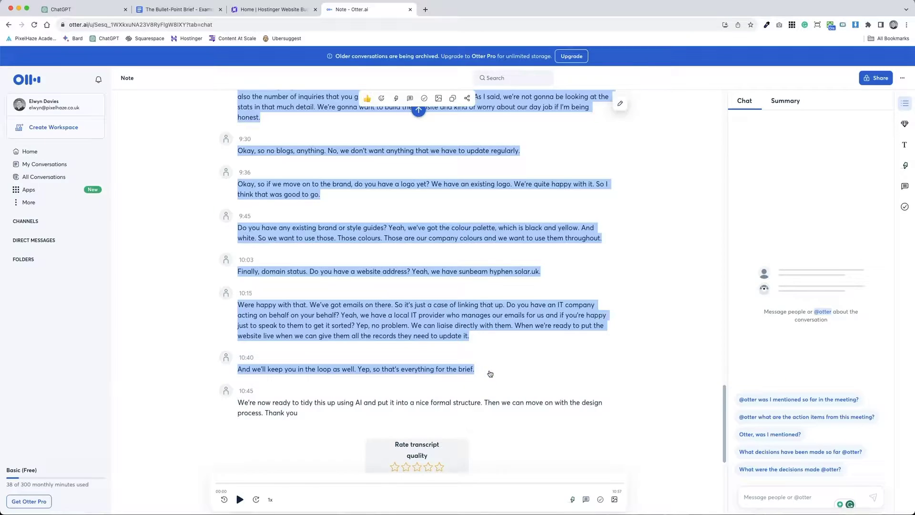
key(super+c)
scroll(490, 371, up, 20)
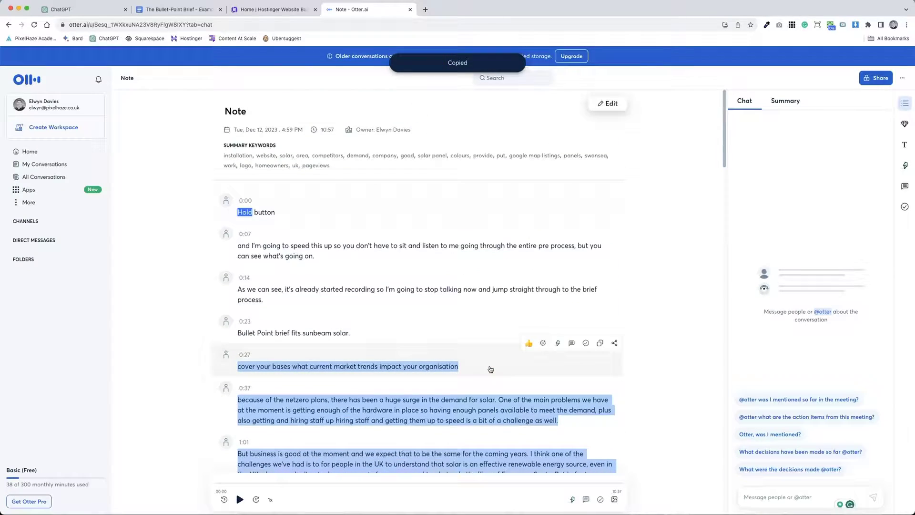
click(76, 9)
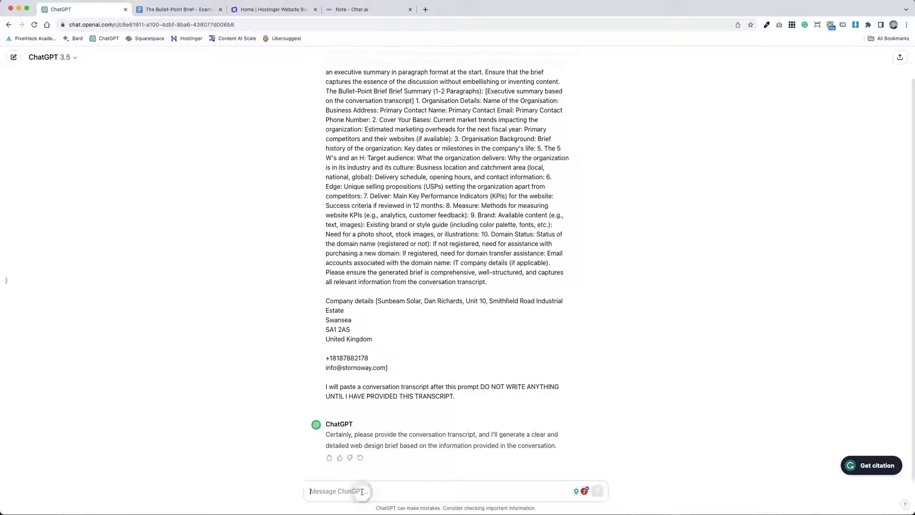
Step: Send the pasted transcript and select the resulting ten-section Sunbeam Solar brief
key(super+v)
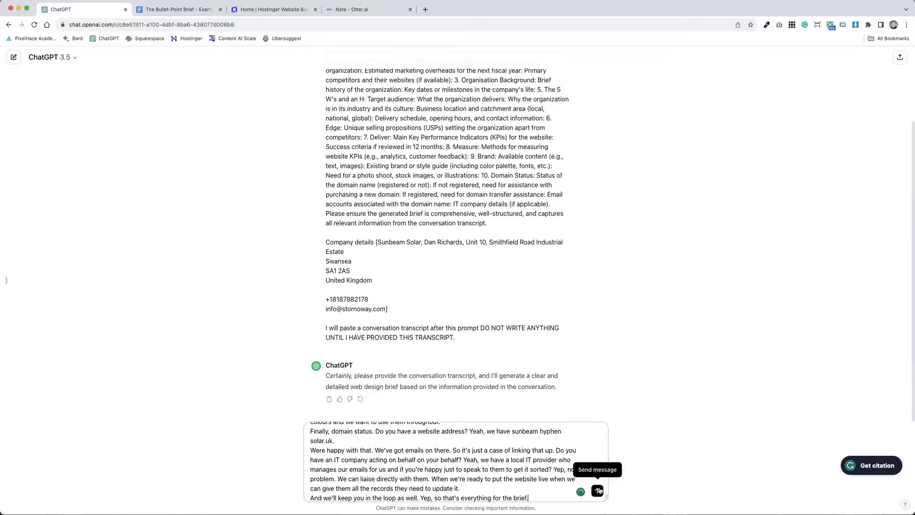
click(597, 491)
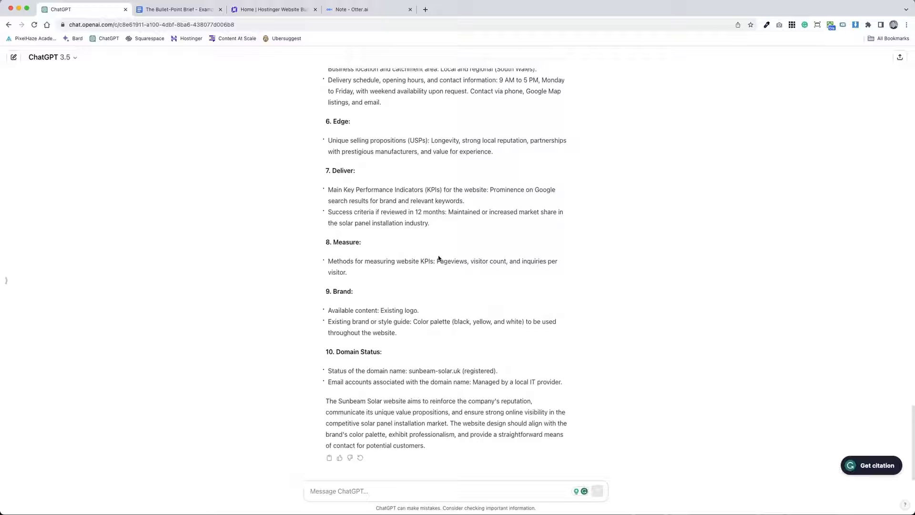
scroll(389, 390, up, 15)
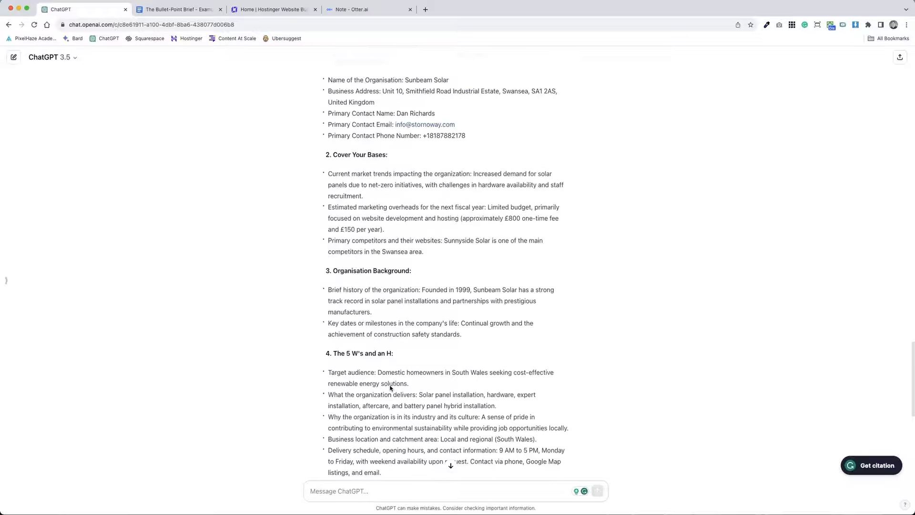
scroll(391, 384, up, 5)
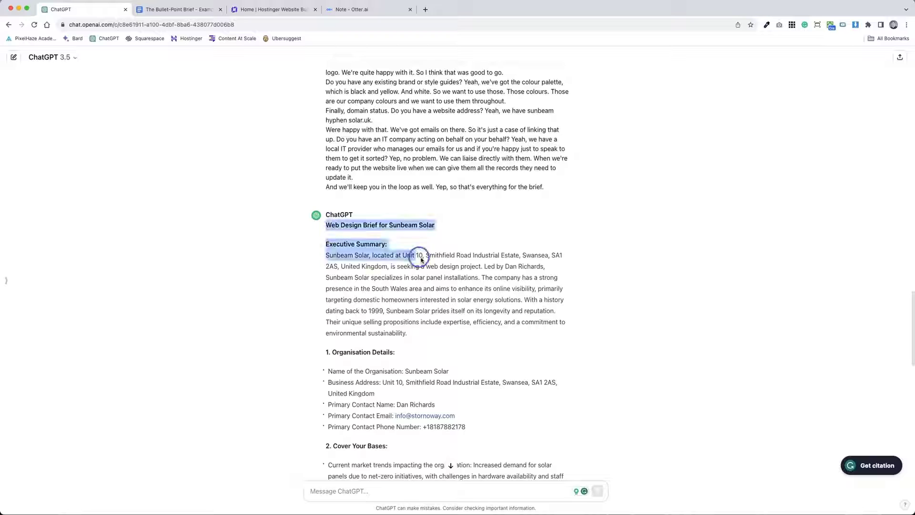
drag(421, 259, 544, 460)
Step: Paste the brief at the end of the Bullet-Point Brief document
click(162, 9)
click(455, 225)
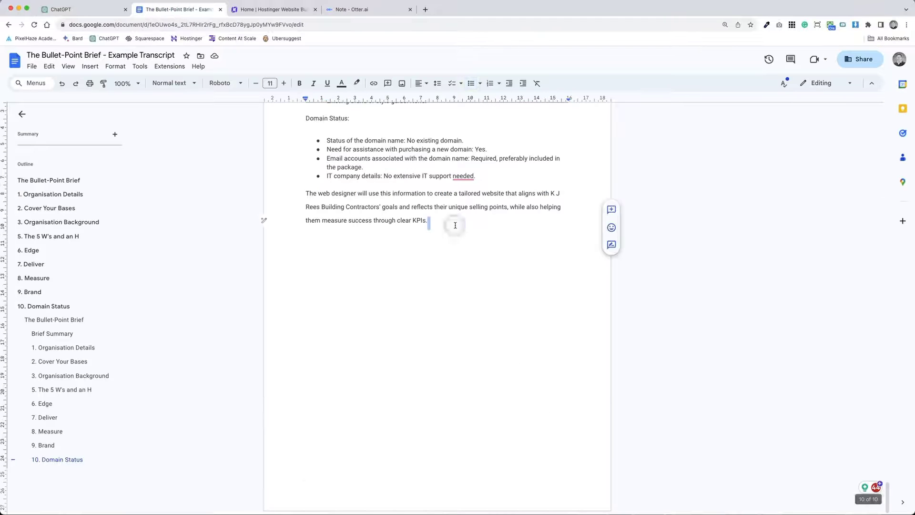
key(super+v)
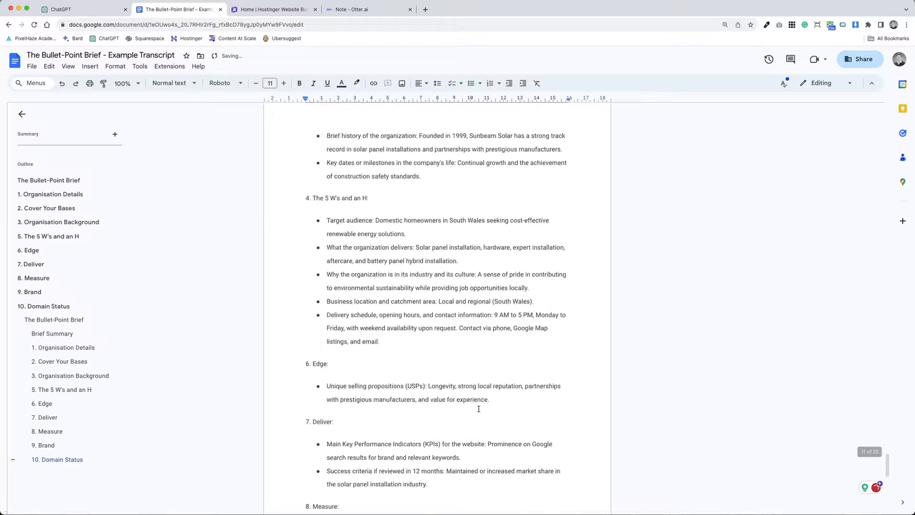
scroll(411, 323, up, 15)
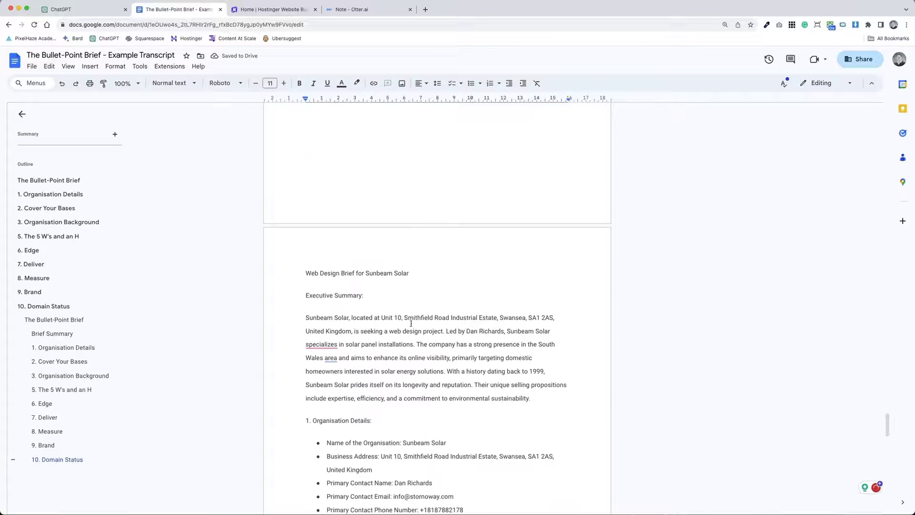
Step: Style the brief's title line as Heading 2
click(389, 275)
key(super+alt+2)
click(364, 352)
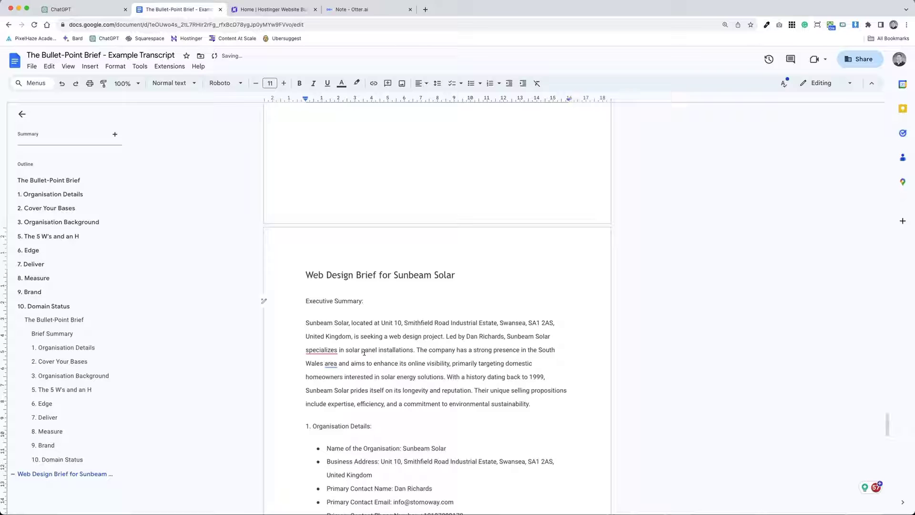
click(348, 300)
Step: Change 'specializes' to 'specialises' and the first 'organization' to 'organisation'
scroll(442, 356, down, 3)
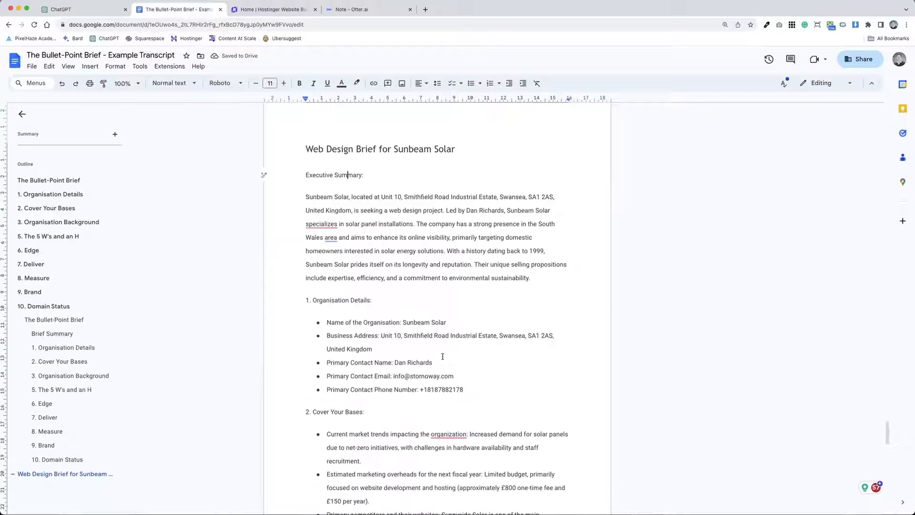
click(321, 224)
mouse_move(334, 239)
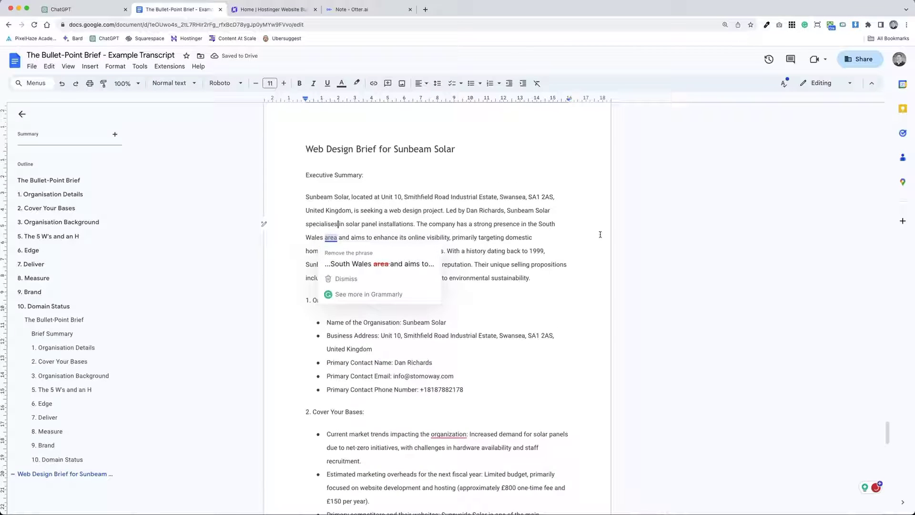
scroll(521, 333, down, 4)
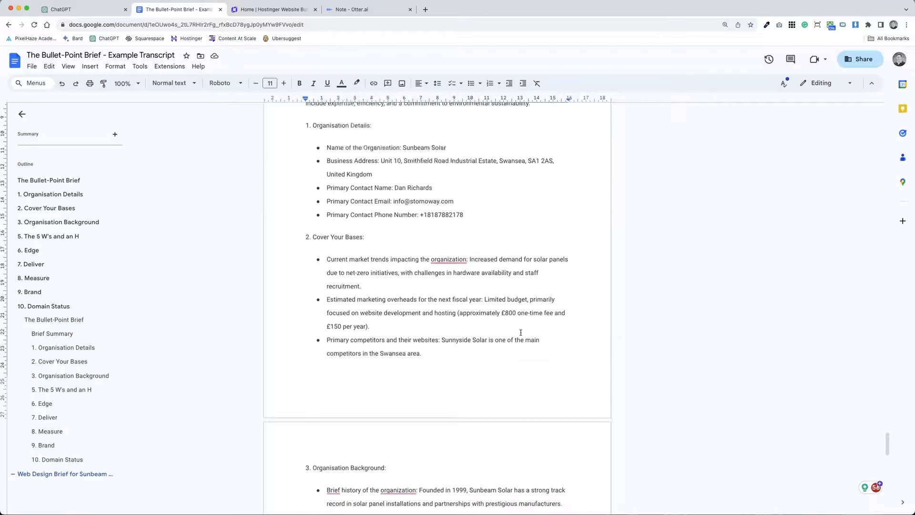
click(455, 260)
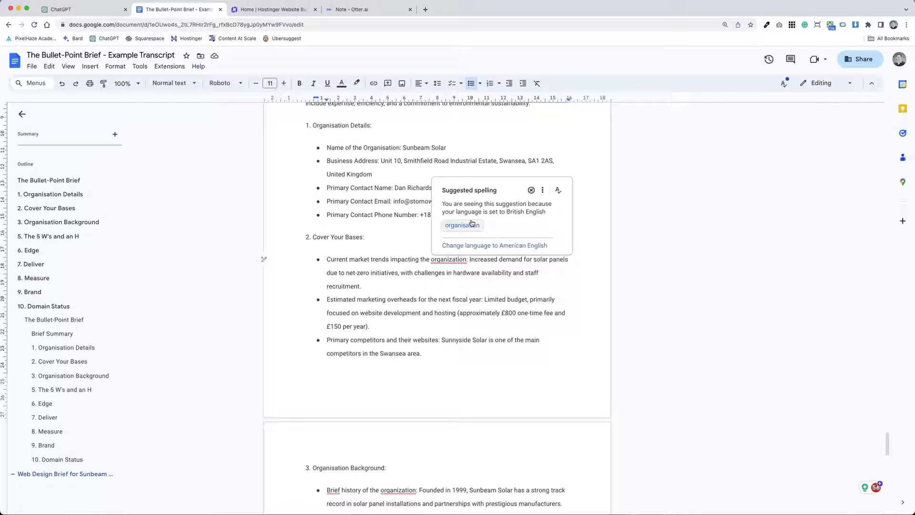
click(472, 225)
Step: Change the next 'organization' to the British spelling 'organisation'
scroll(443, 205, down, 8)
scroll(428, 191, up, 2)
click(407, 168)
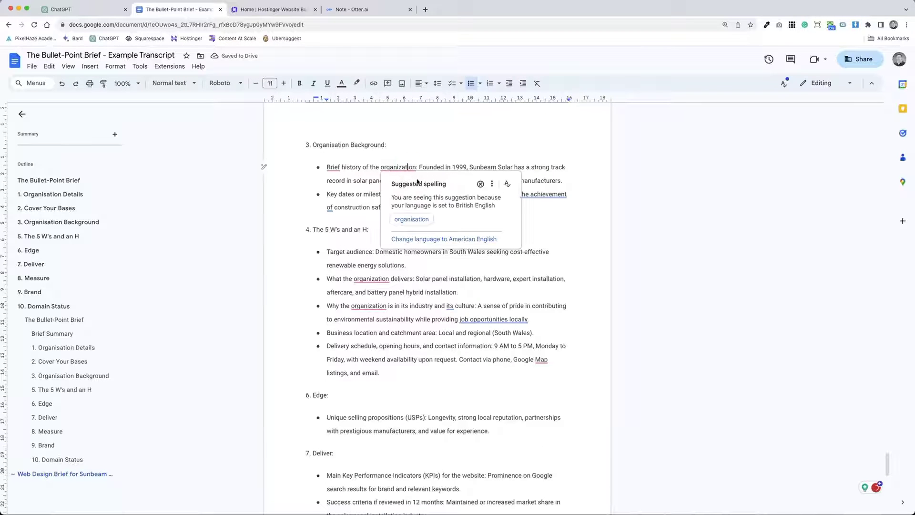
click(411, 219)
scroll(428, 309, down, 15)
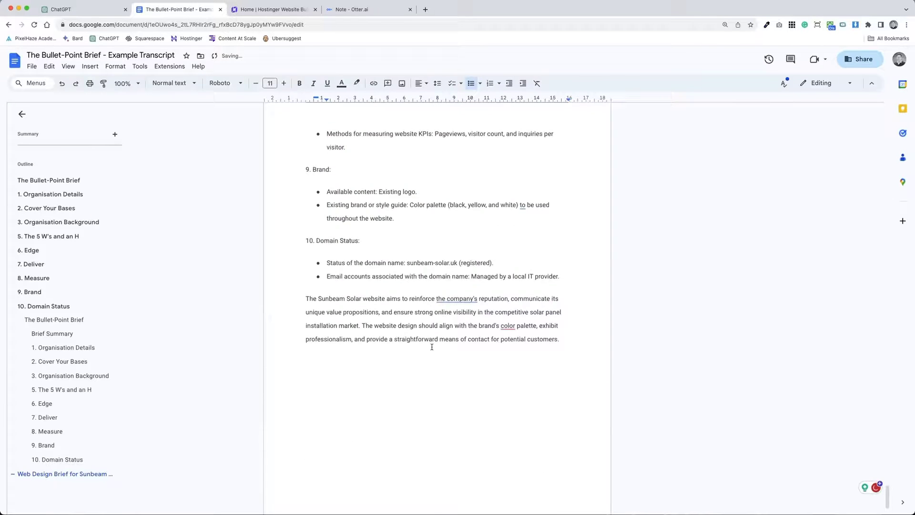
scroll(431, 346, up, 20)
scroll(432, 344, down, 4)
scroll(434, 343, up, 4)
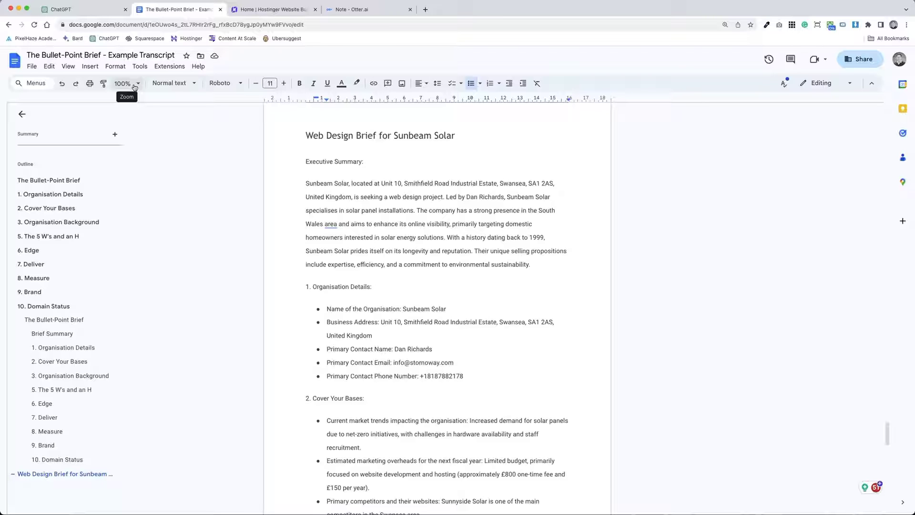
Step: Select the closing paragraph and the Executive Summary paragraph while reviewing the brief
scroll(360, 204, down, 20)
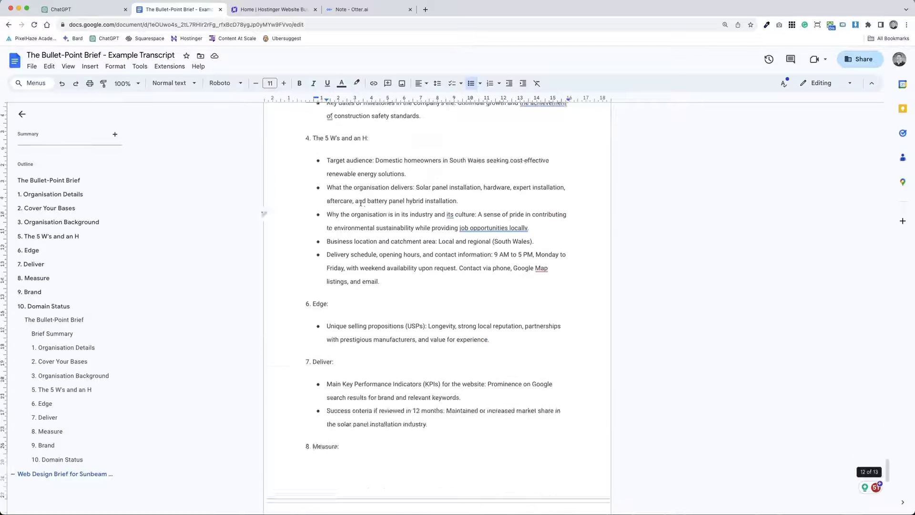
scroll(361, 204, up, 3)
triple_click(540, 418)
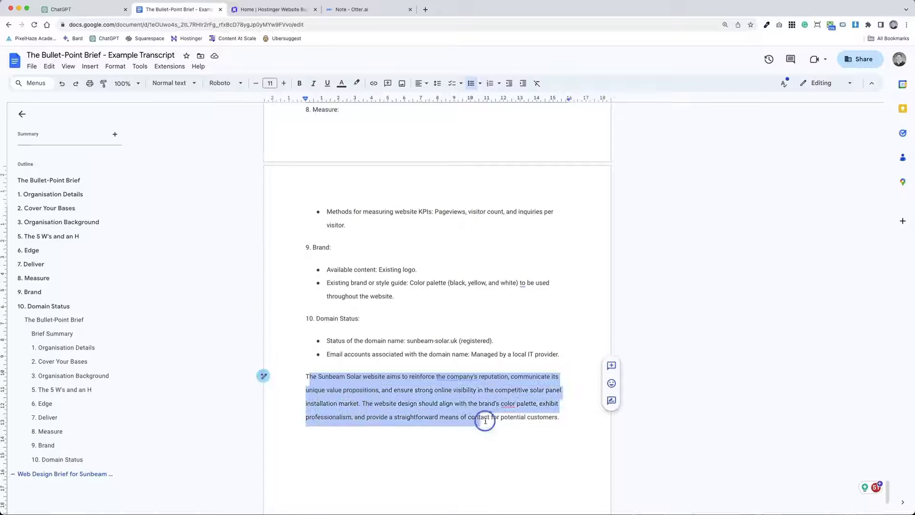
scroll(543, 415, up, 20)
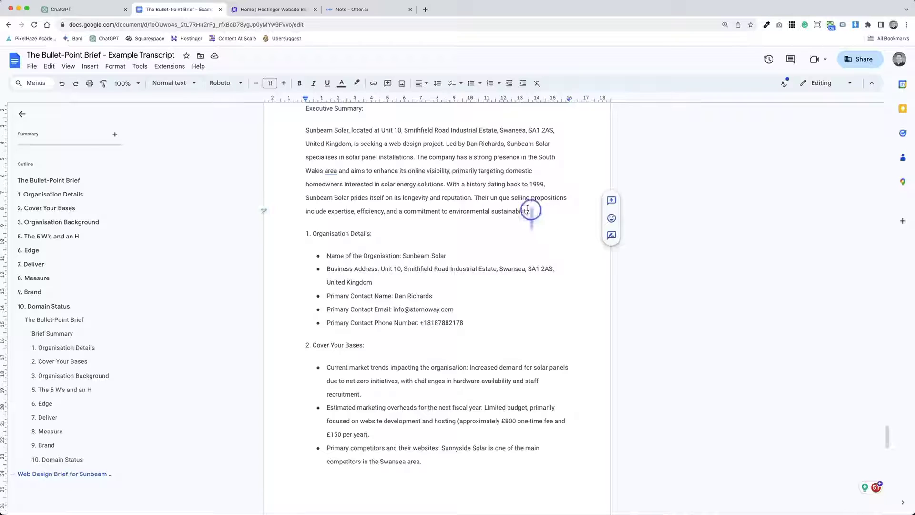
drag(528, 208, 290, 124)
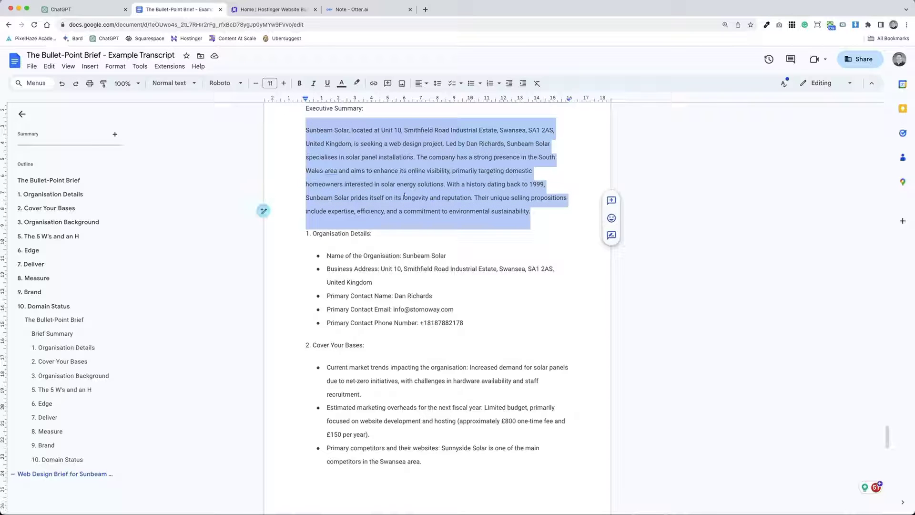
scroll(472, 314, down, 1)
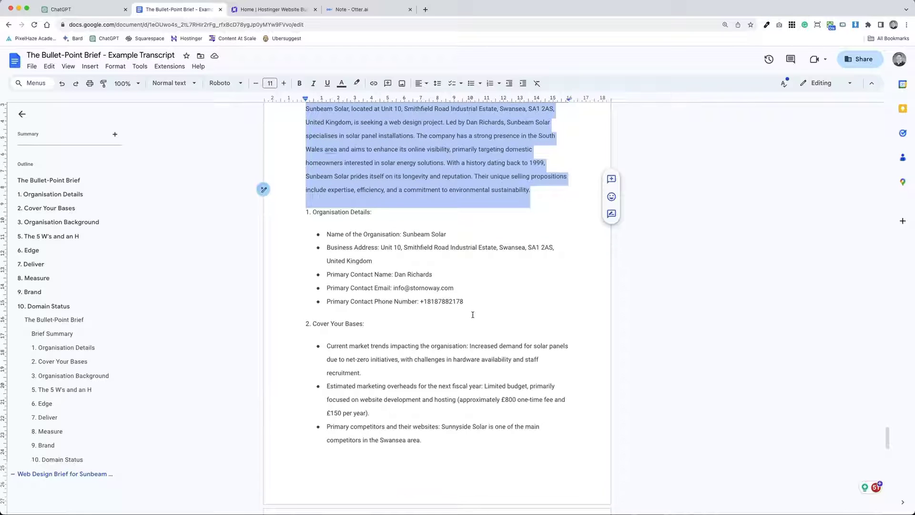
scroll(470, 315, down, 5)
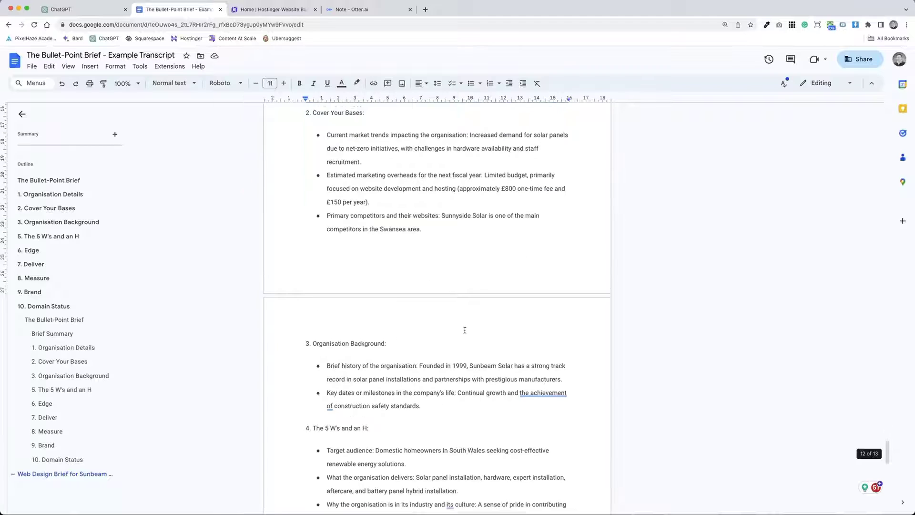
scroll(464, 329, down, 4)
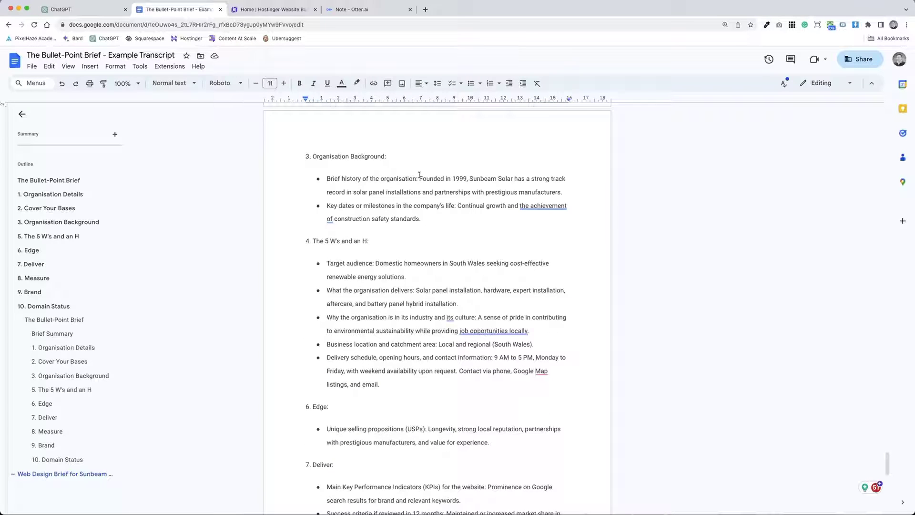
Step: Remove bold from the 'Brief history of the organisation:' label
drag(418, 178, 327, 179)
key(super+b)
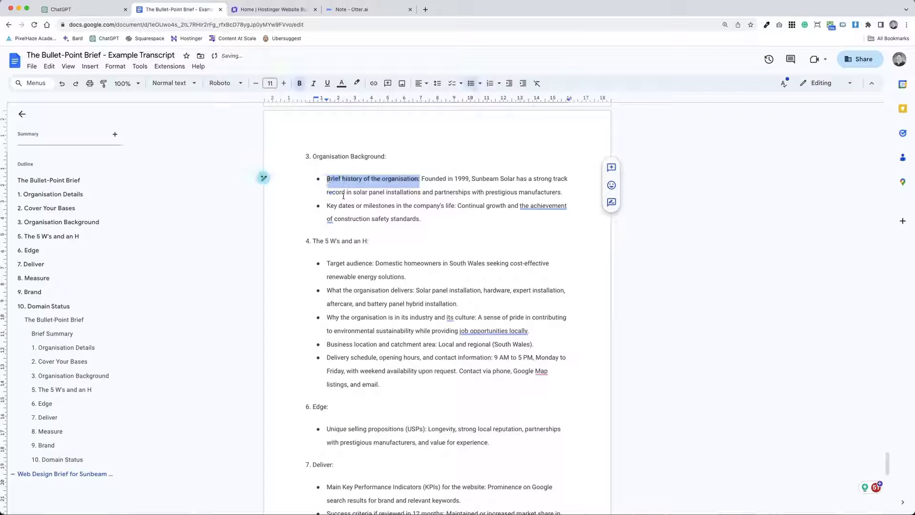
click(421, 179)
drag(420, 179, 325, 183)
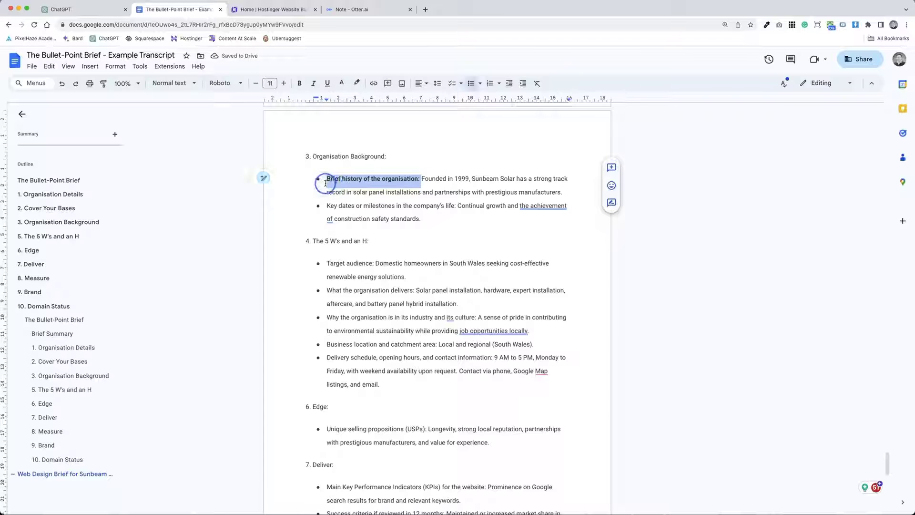
key(super+b)
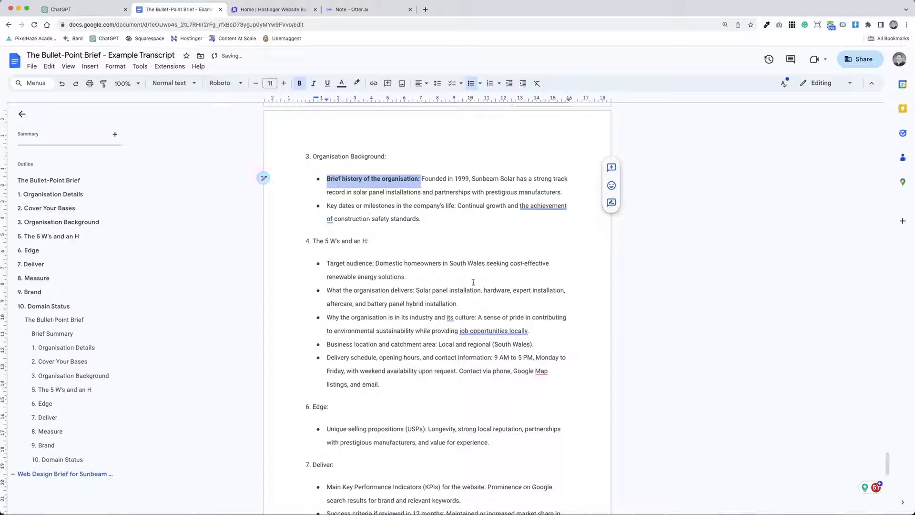
key(super+b)
click(481, 276)
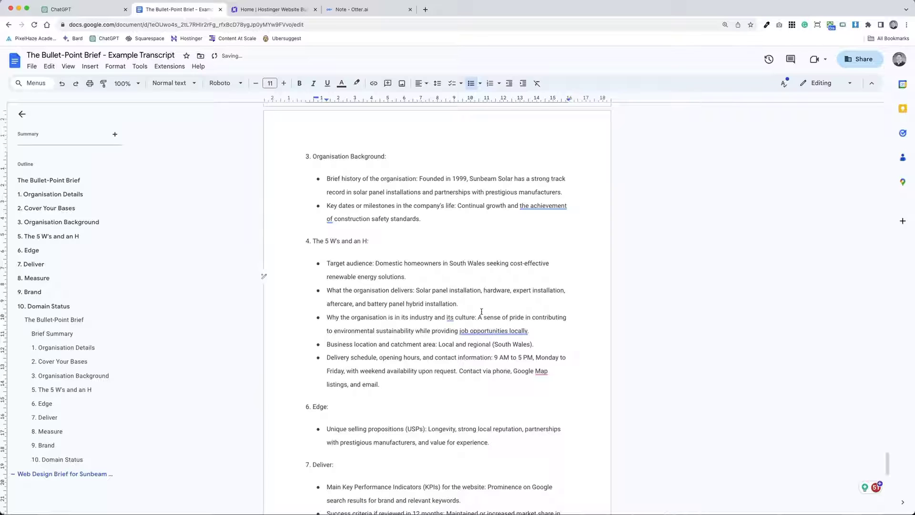
Step: Scroll through the finished doc and return to the ChatGPT conversation
scroll(479, 328, down, 15)
scroll(479, 329, up, 18)
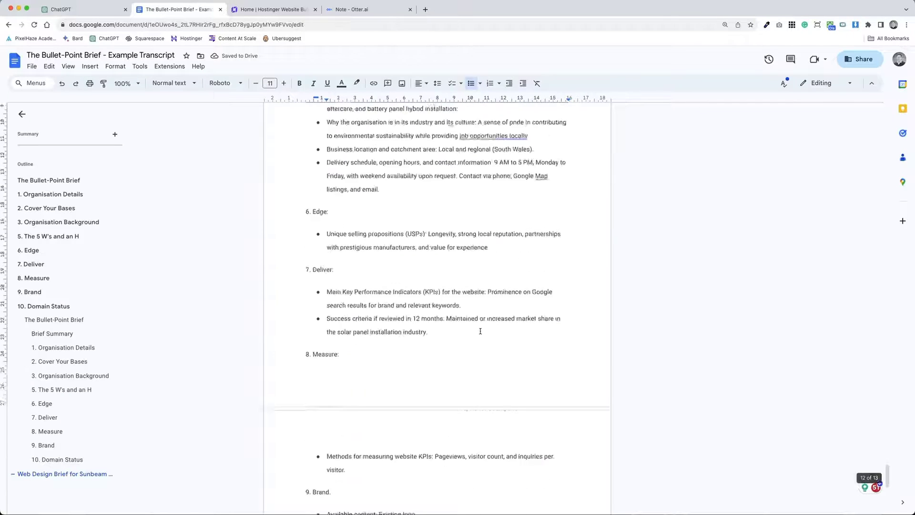
scroll(480, 331, down, 4)
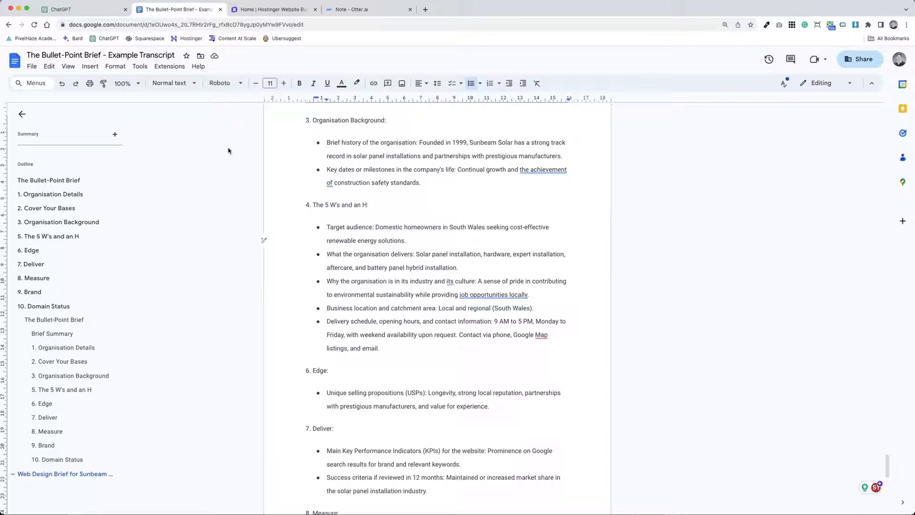
click(81, 9)
Step: Send 'Give me some suggestions for signposting (website will be 6 pages in total)'
click(507, 359)
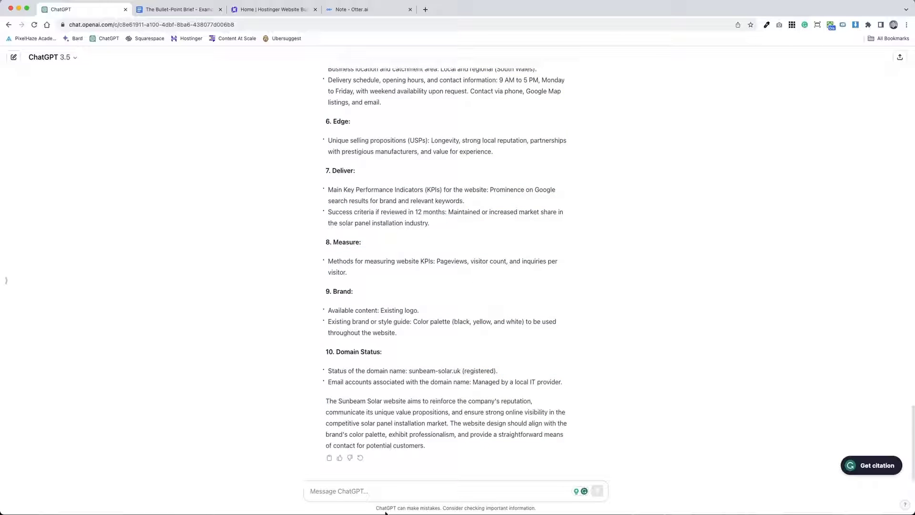
click(453, 487)
text(Give me some)
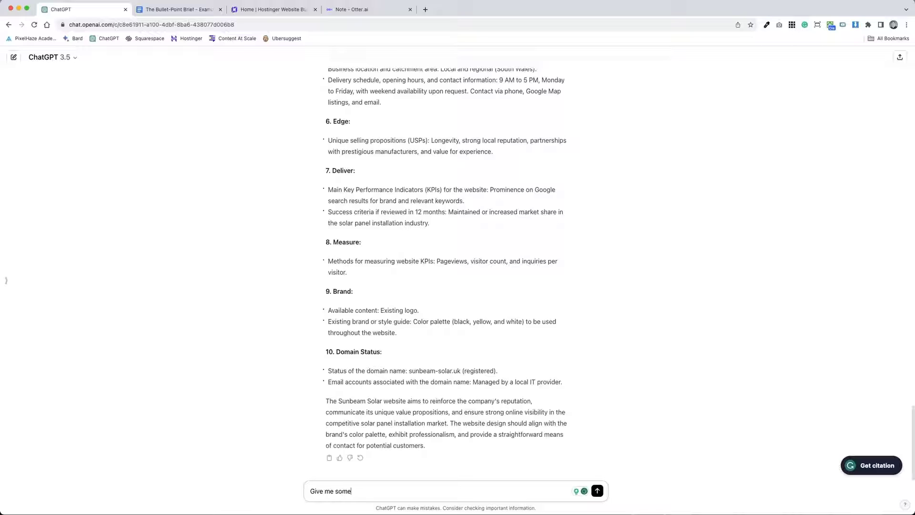
text( suggestions for signposting (website will be 6 pages in total))
key(Return)
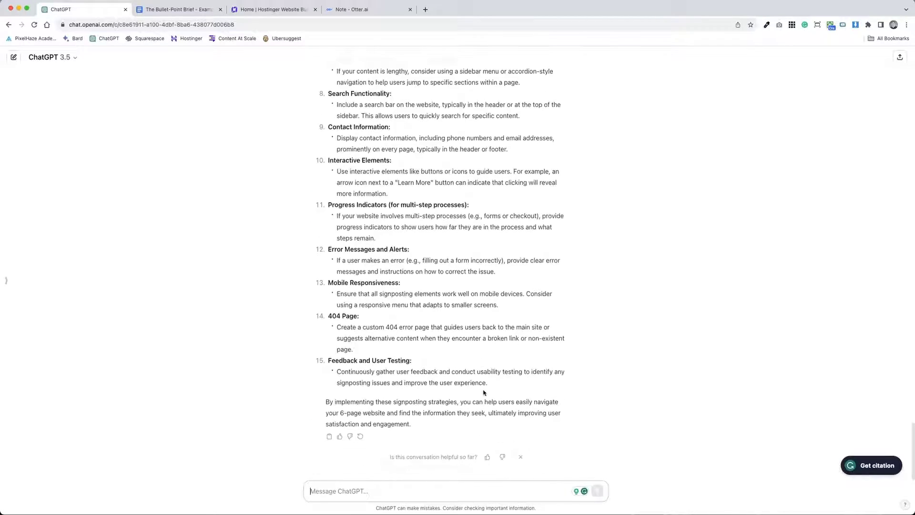
scroll(483, 392, up, 10)
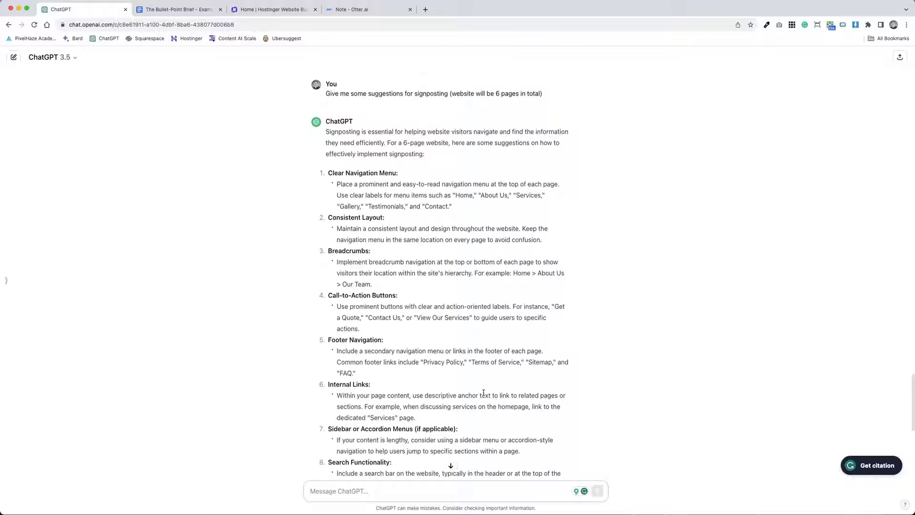
Step: Ask ChatGPT for ideas for 3x3 or 4 homepage image blocks linking to key Sunbeam Solar pages
text(I want 3x)
text(3 or)
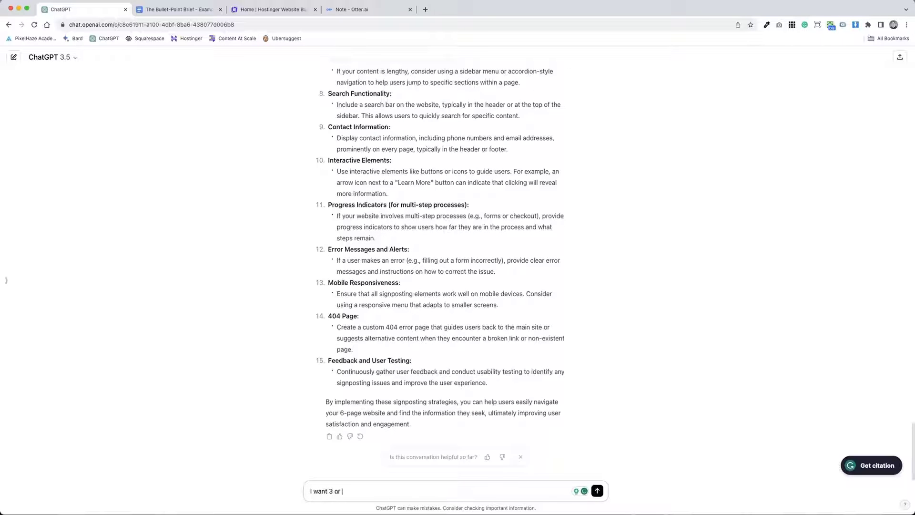
text( 4 image blocks on the homepage linking to key pages in this website)
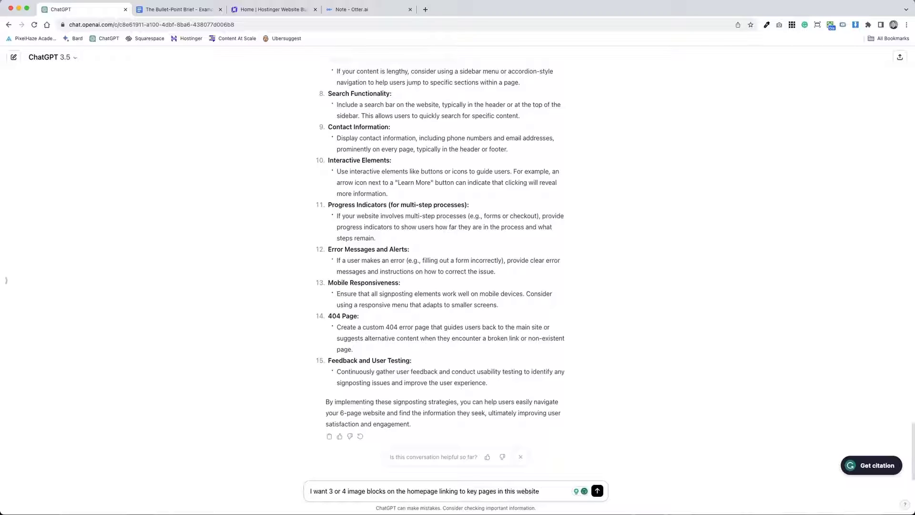
key(BackSpace)
key(BackSpace)
key(BackSpace)
key(BackSpace)
key(BackSpace)
key(BackSpace)
key(BackSpace)
text(Sunbeam Solar website, give me some ideas)
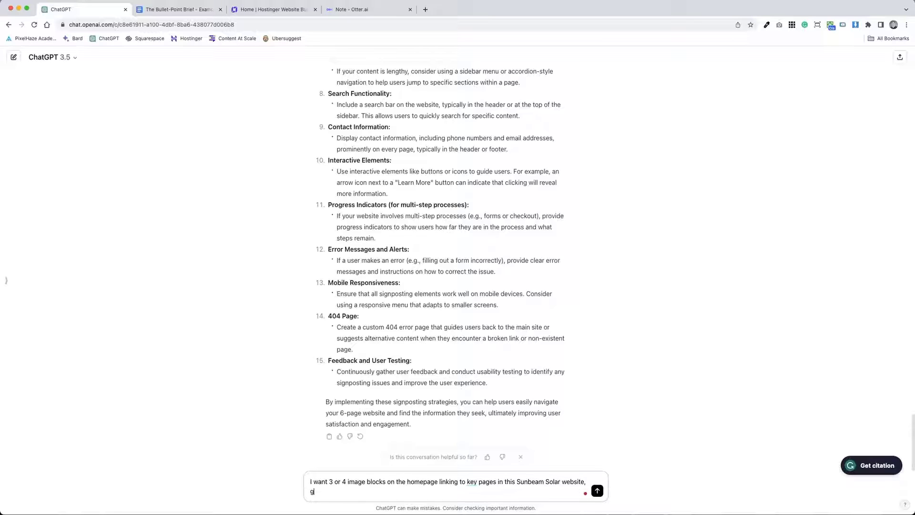
key(Return)
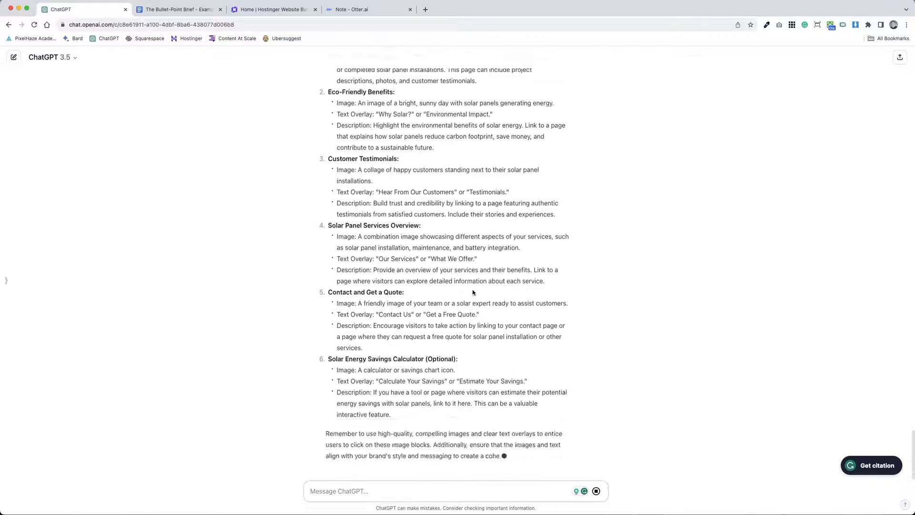
scroll(471, 290, up, 5)
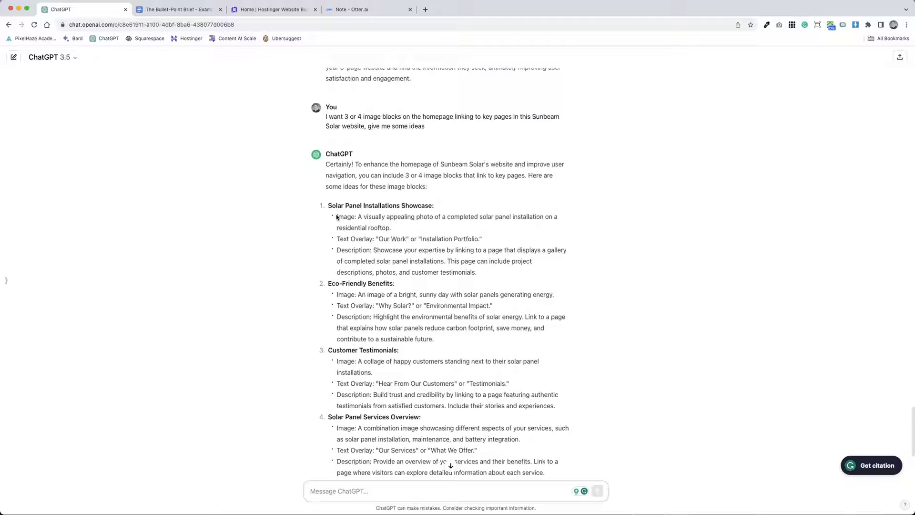
drag(374, 239, 461, 240)
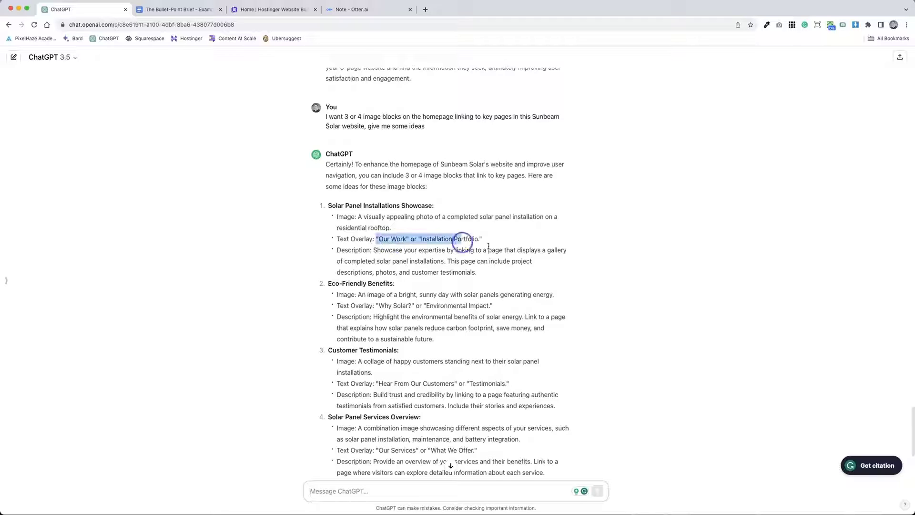
click(472, 220)
scroll(464, 218, down, 2)
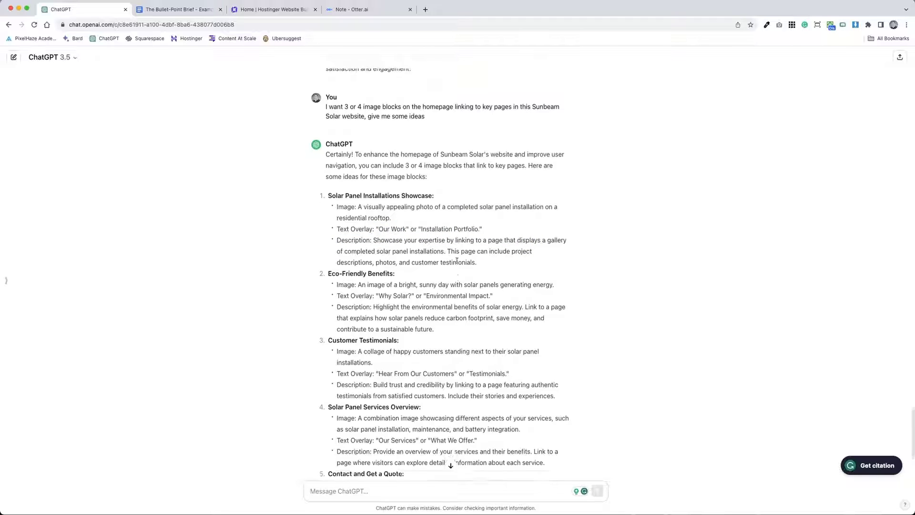
mouse_move(451, 314)
mouse_down()
mouse_move(374, 268)
mouse_move(450, 311)
mouse_up()
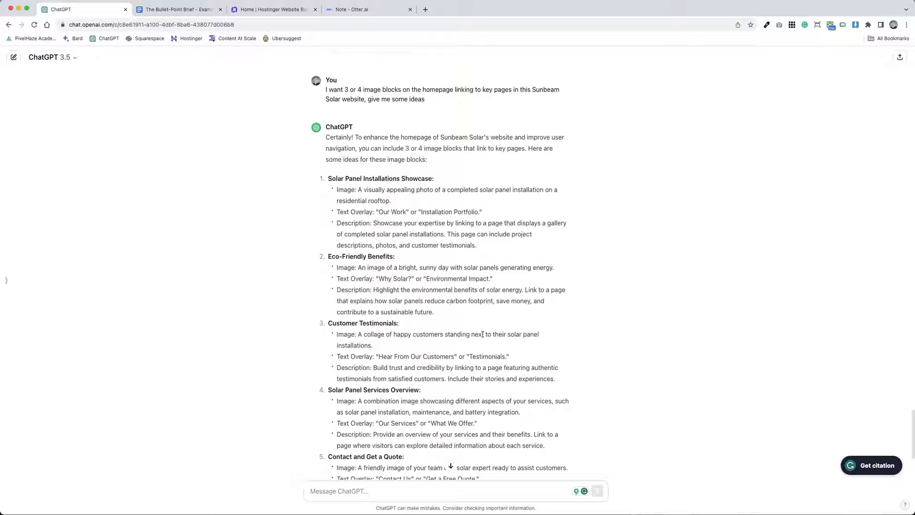
scroll(467, 319, down, 5)
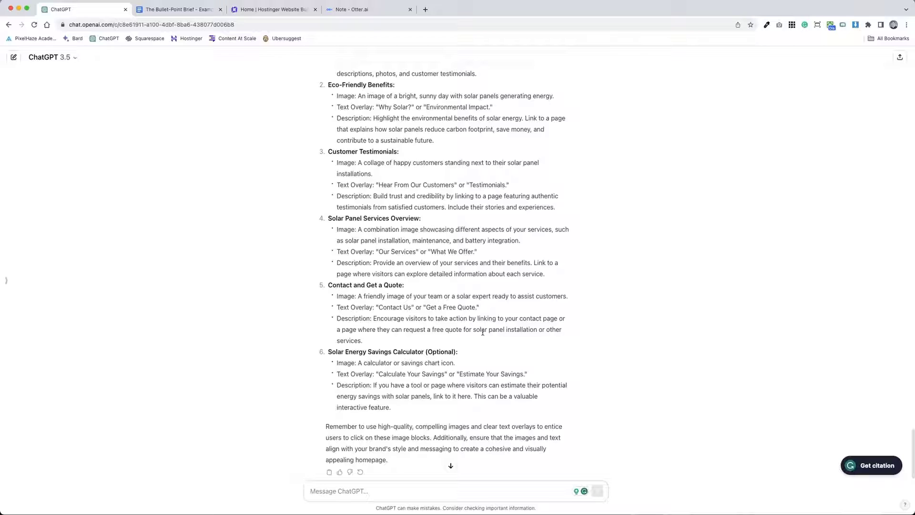
Step: Draft the homepage prompt with a hero and tag line, a USP-based intro, and signposts to installation and support
text(Create a homepage example with signposts )
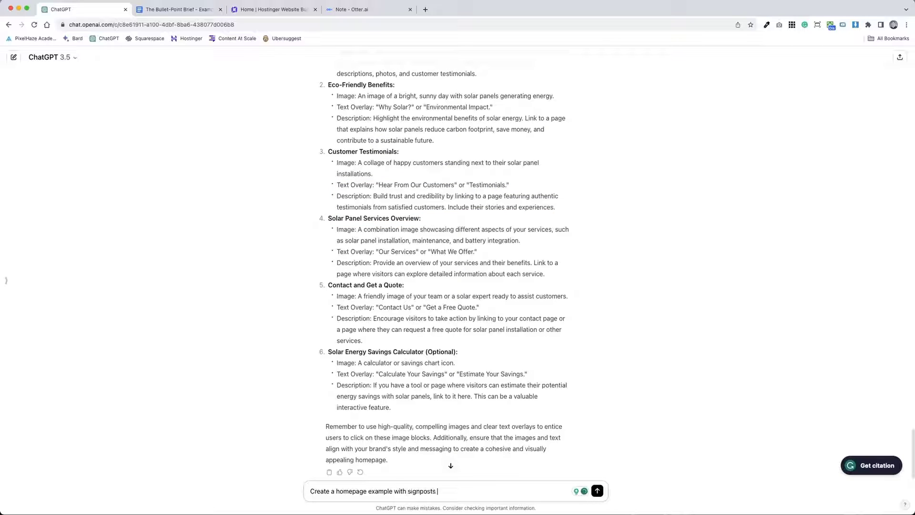
text(to)
key(alt+BackSpace)
key(alt+BackSpace)
text(a hero and tag line,)
text( intro paragraph ()
text(don't use 'welcome' create s)
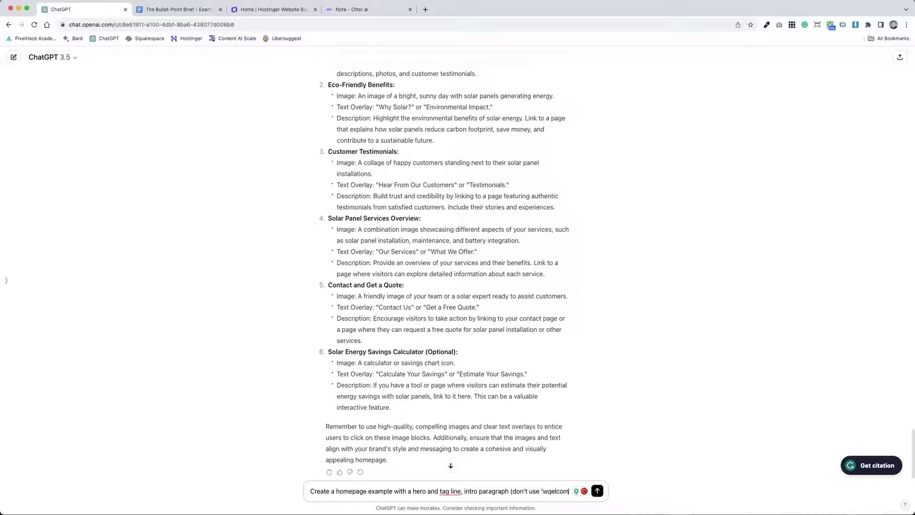
text(omething por)
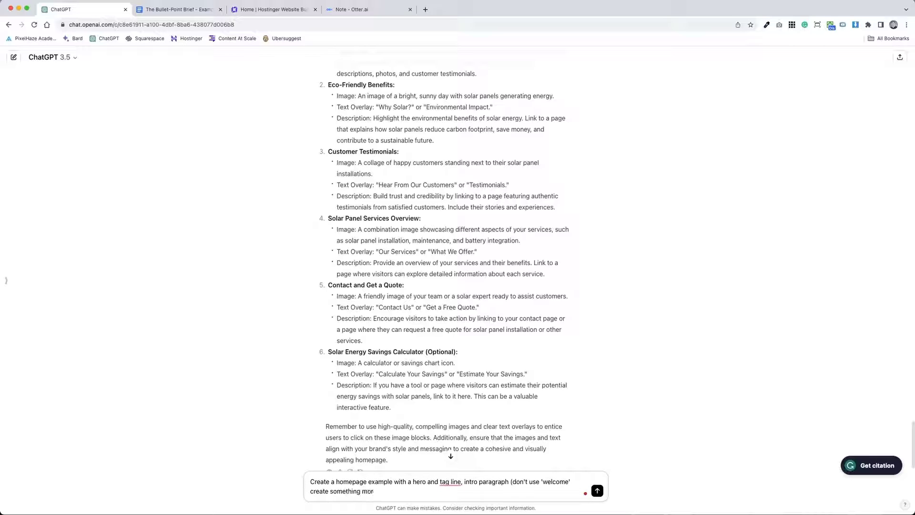
key(BackSpace)
key(BackSpace)
key(BackSpace)
text(USP based),  signposts to insta)
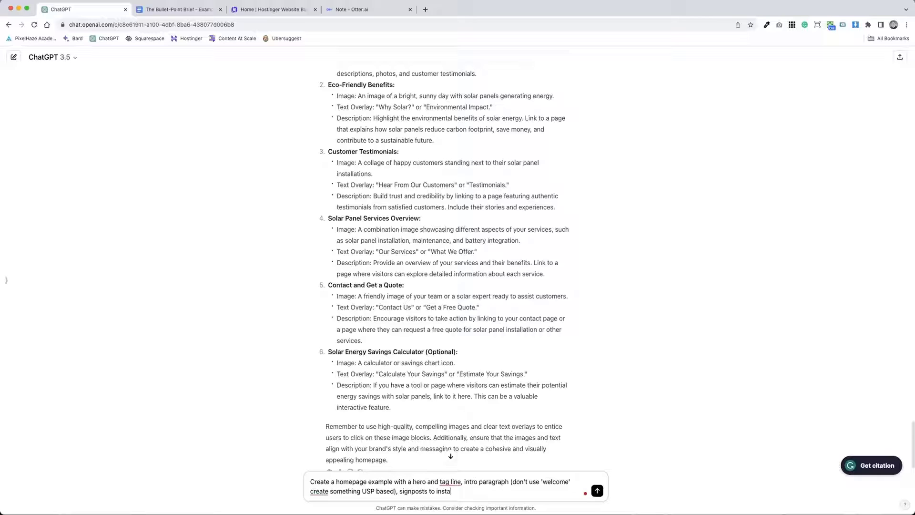
text(llation and support,)
Step: Add testimonials, a savings calculator, Constructionline and CHAS accreditation logos and an Instagram feed, correct 'tagline', and send
text(testimonials,)
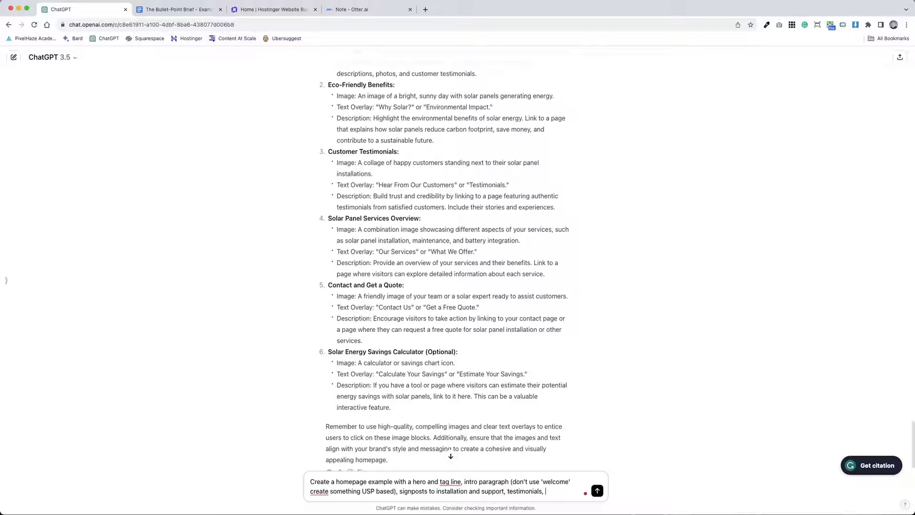
text(savings calculator,)
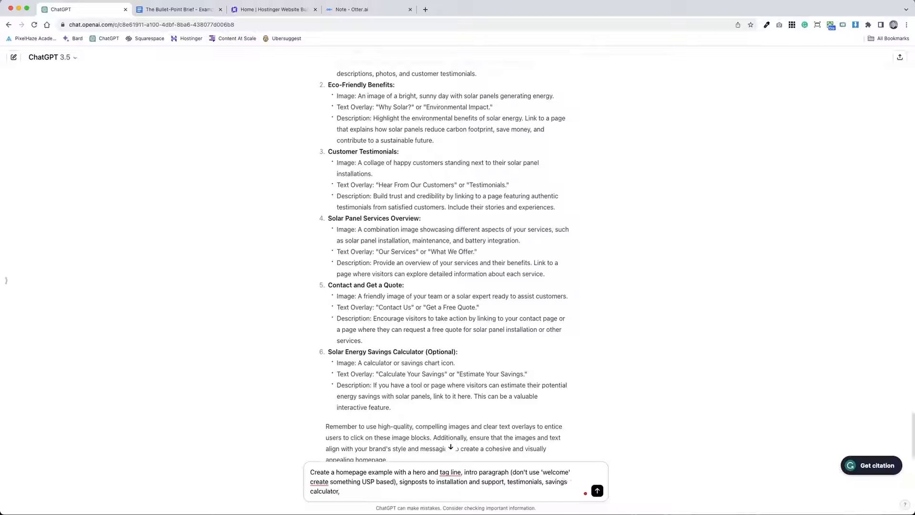
text( quality logos (Constructionline, CHAS), )
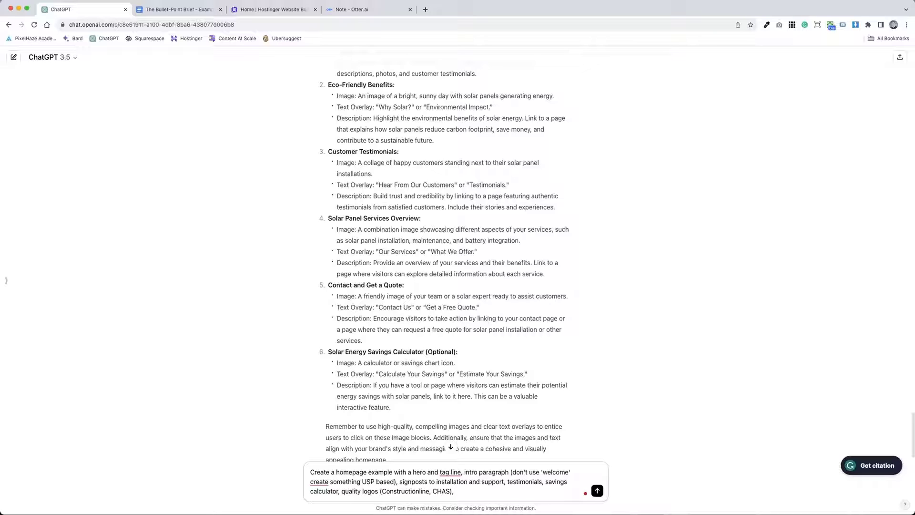
text(accreditation)
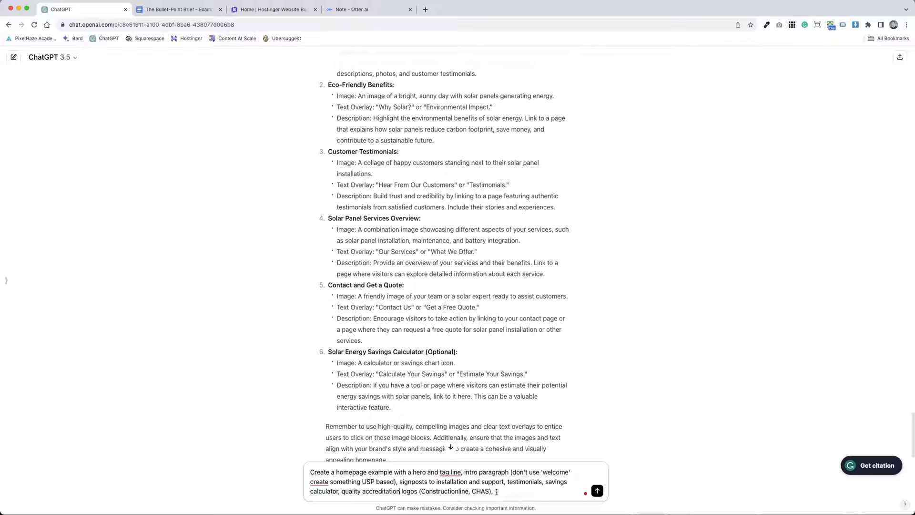
click(496, 491)
click(458, 431)
click(490, 491)
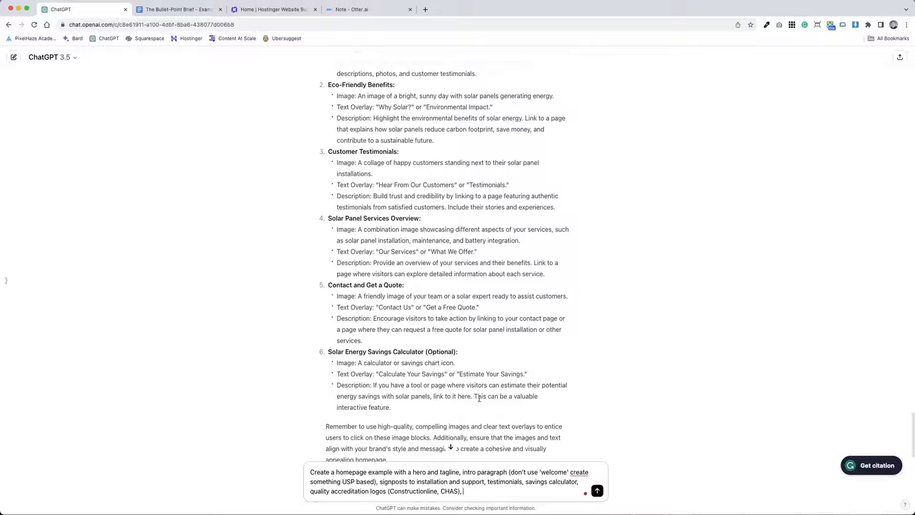
scroll(479, 405, down, 1)
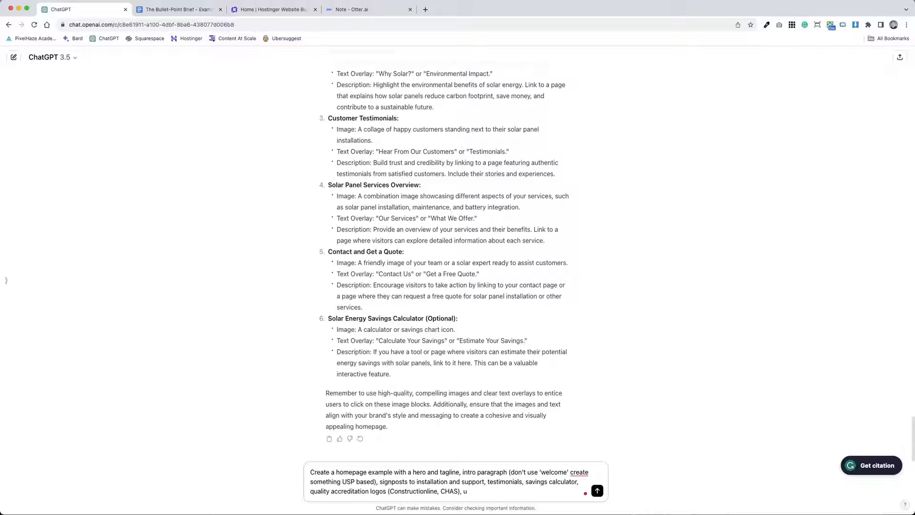
text(nstagram feed)
key(Return)
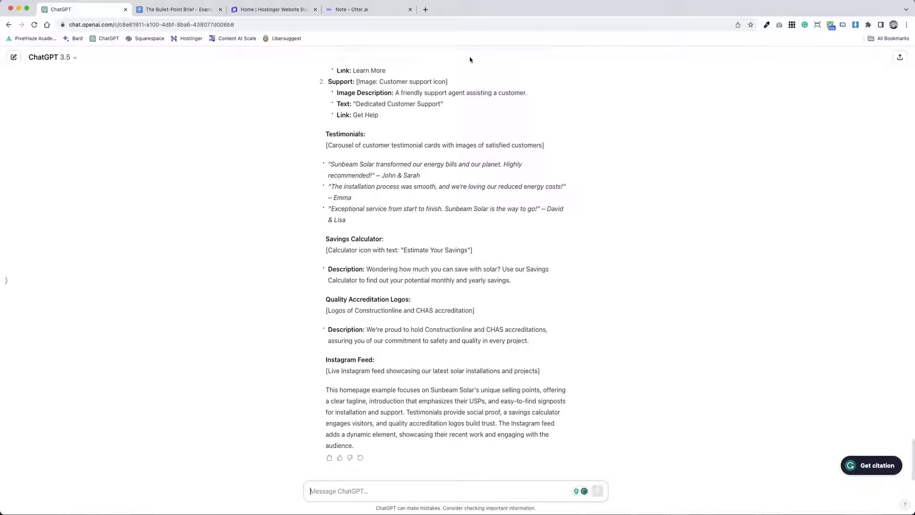
Step: Read the homepage reply from its 'Powering Your Tomorrow with Solar Excellence' tagline and select the Introduction Paragraph
scroll(458, 151, up, 10)
scroll(576, 367, down, 5)
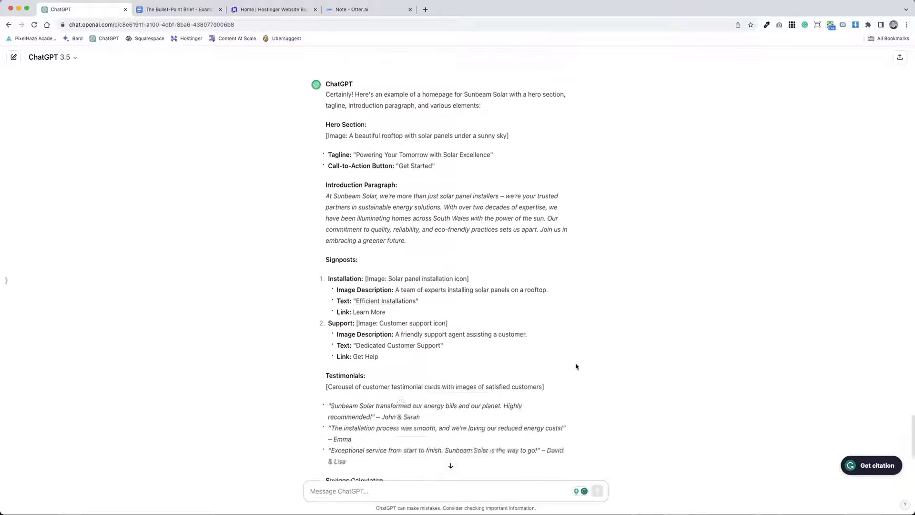
scroll(576, 367, up, 1)
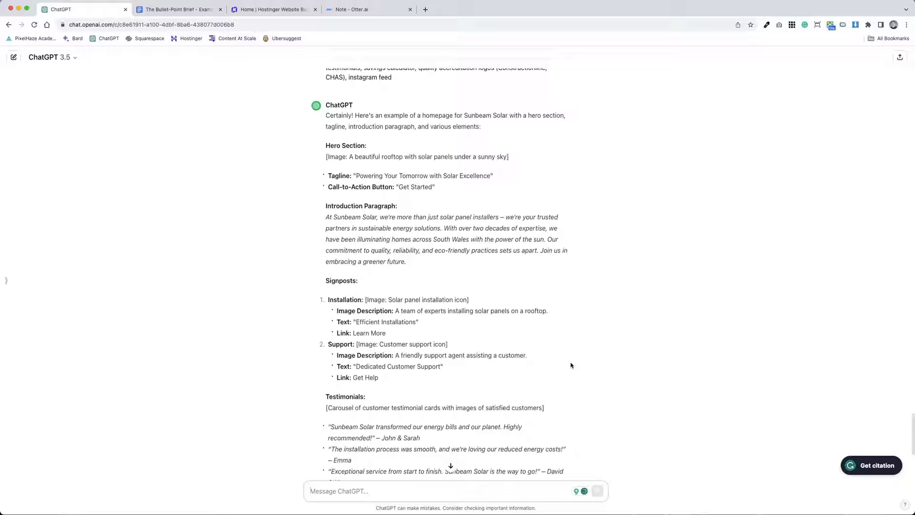
drag(479, 258, 324, 220)
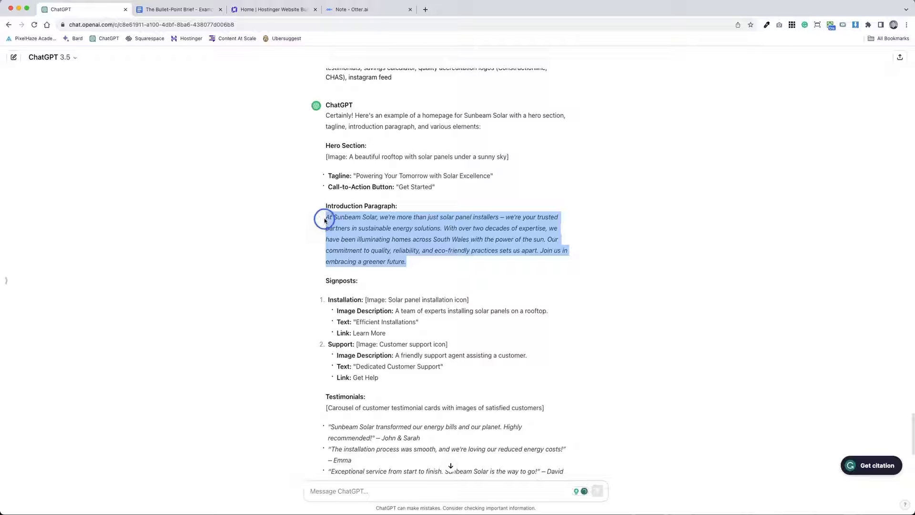
click(465, 229)
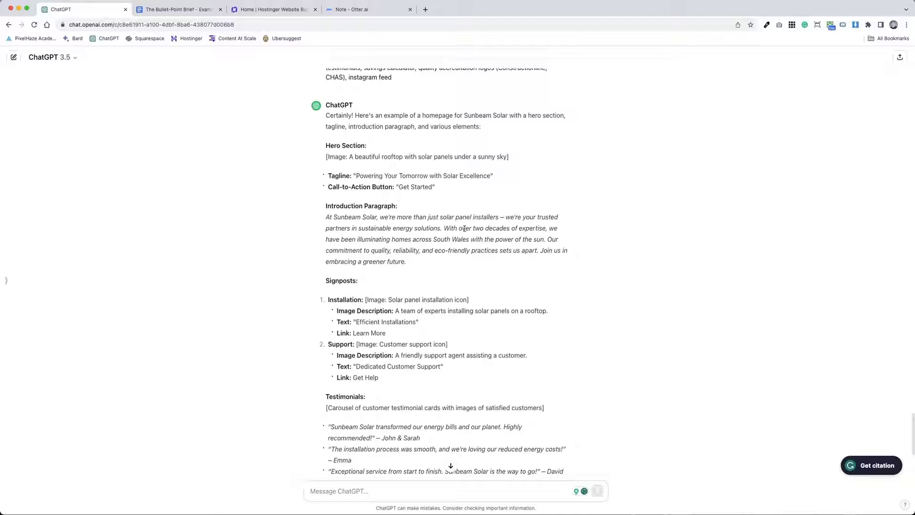
Step: Scroll through the earlier brief and signposting replies, then down to the homepage example's Instagram Feed section
scroll(410, 153, down, 5)
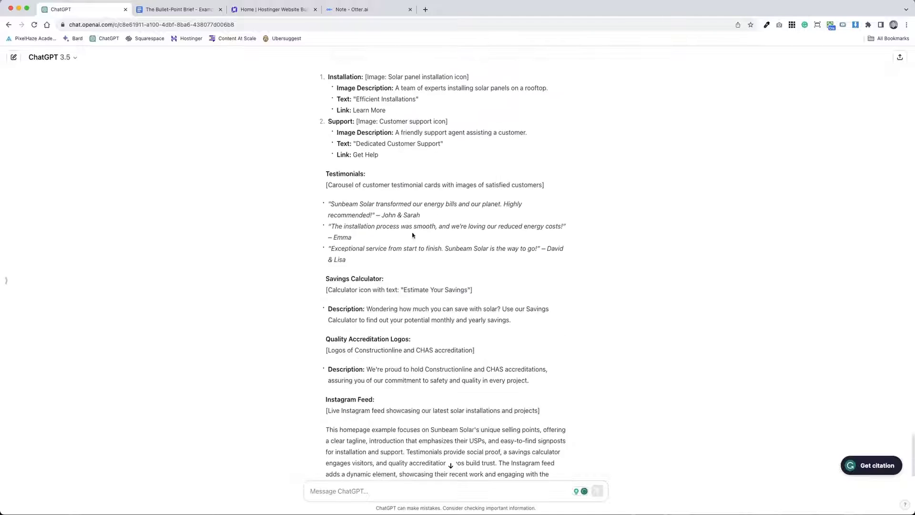
scroll(415, 233, up, 20)
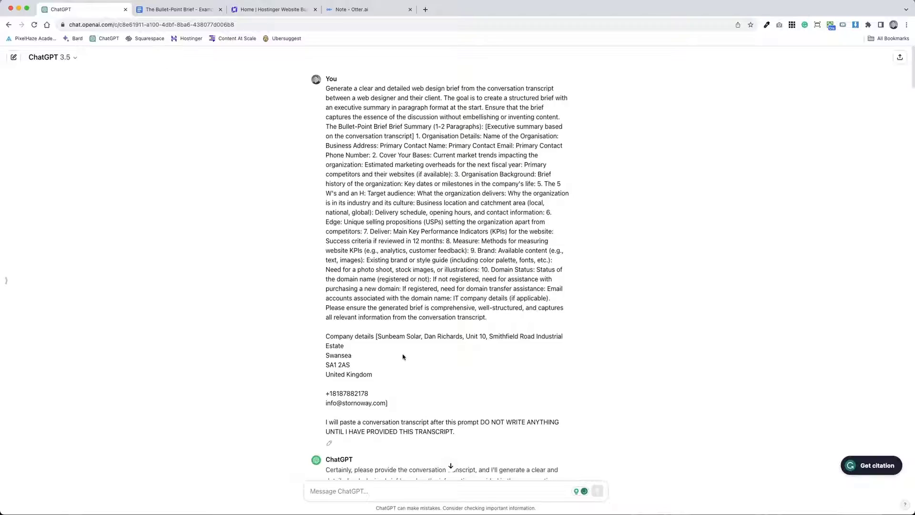
scroll(440, 233, down, 8)
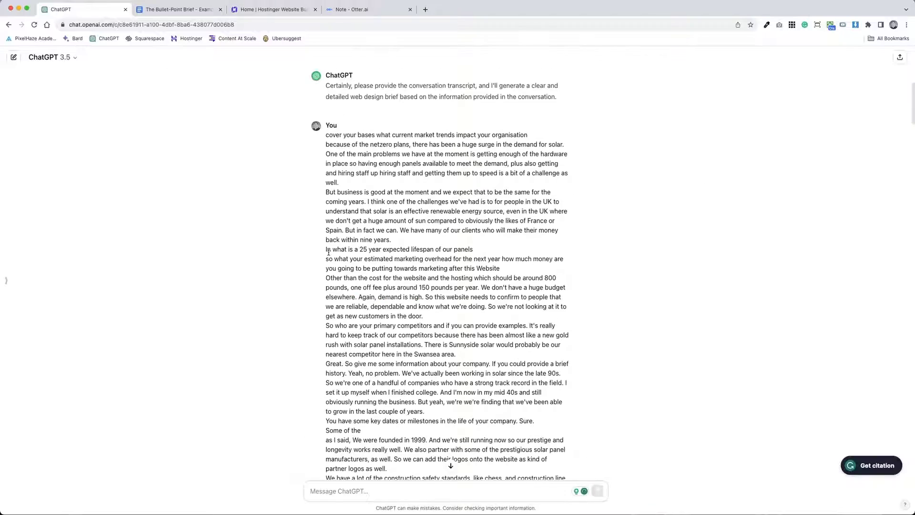
scroll(446, 237, down, 20)
scroll(378, 312, down, 1)
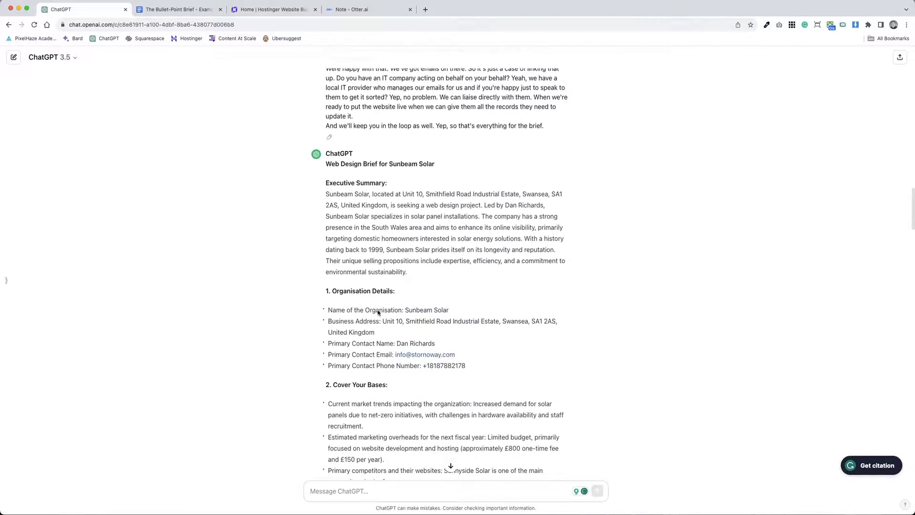
scroll(378, 310, down, 10)
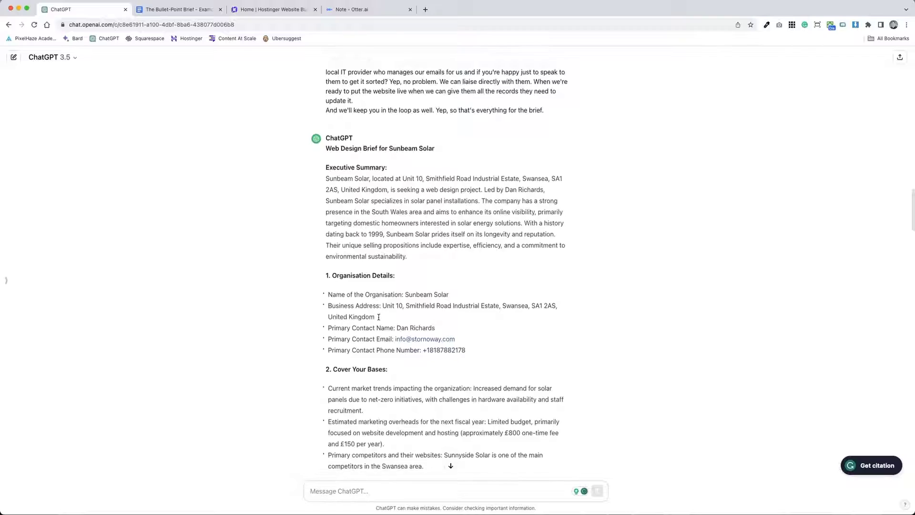
scroll(378, 317, down, 15)
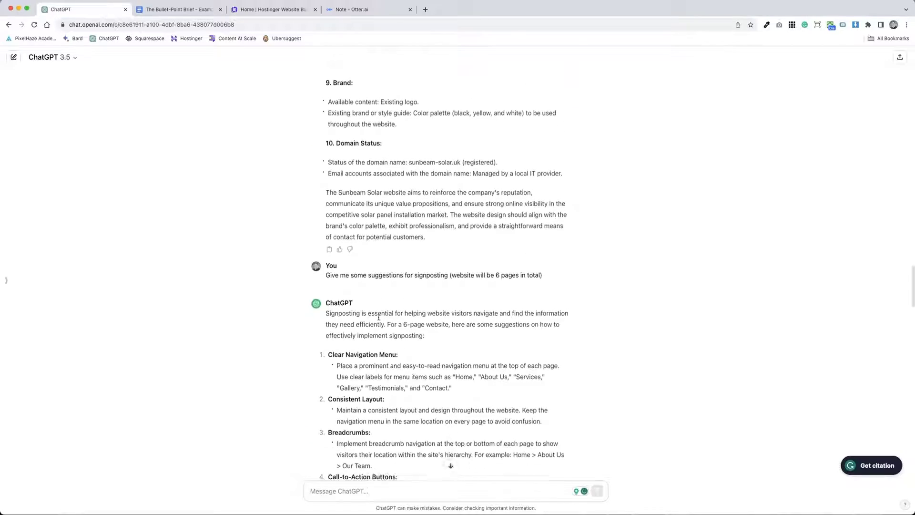
scroll(378, 317, down, 10)
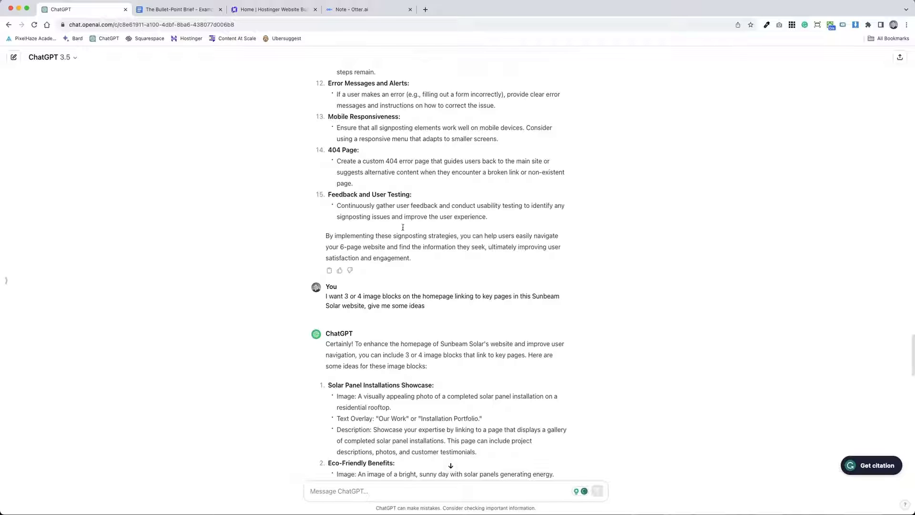
scroll(402, 227, down, 5)
scroll(541, 354, down, 15)
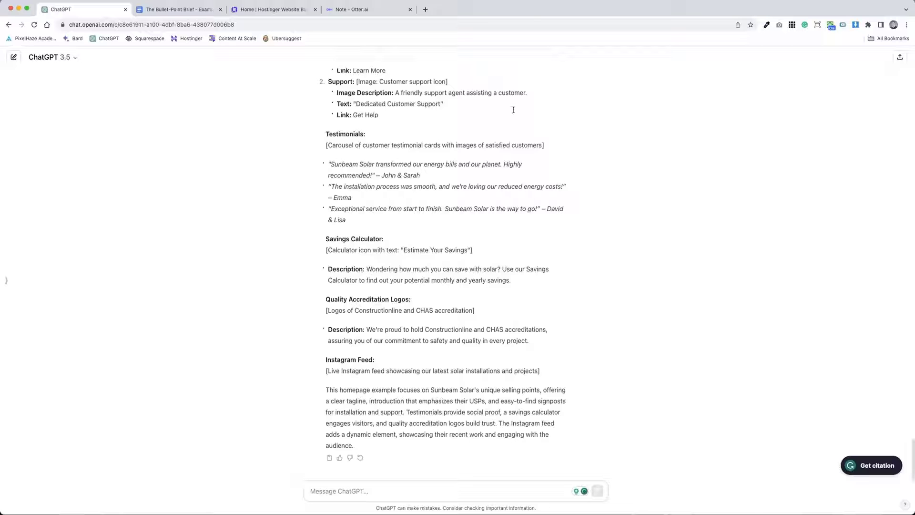
Step: Review the Sunbeam Solar template preview in Hostinger, then return to ChatGPT by way of the Google Docs brief
click(281, 9)
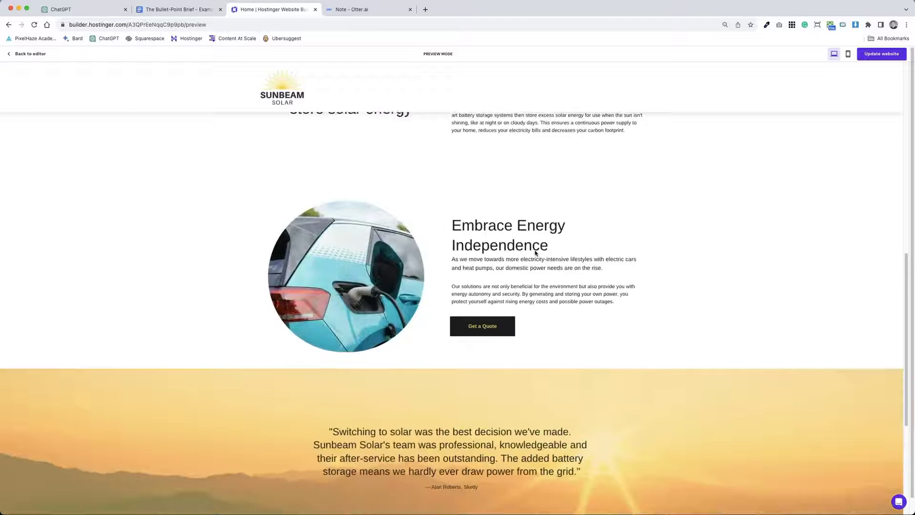
scroll(535, 252, down, 7)
scroll(535, 252, up, 10)
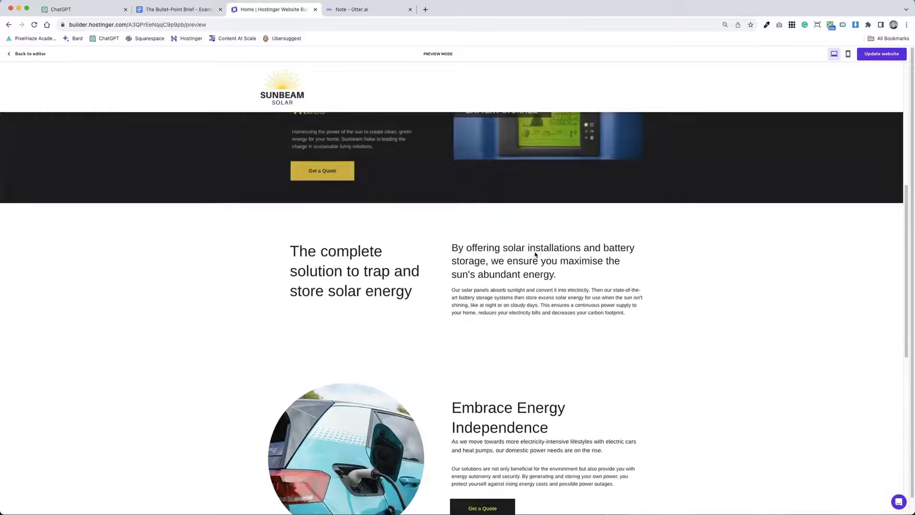
scroll(535, 254, up, 7)
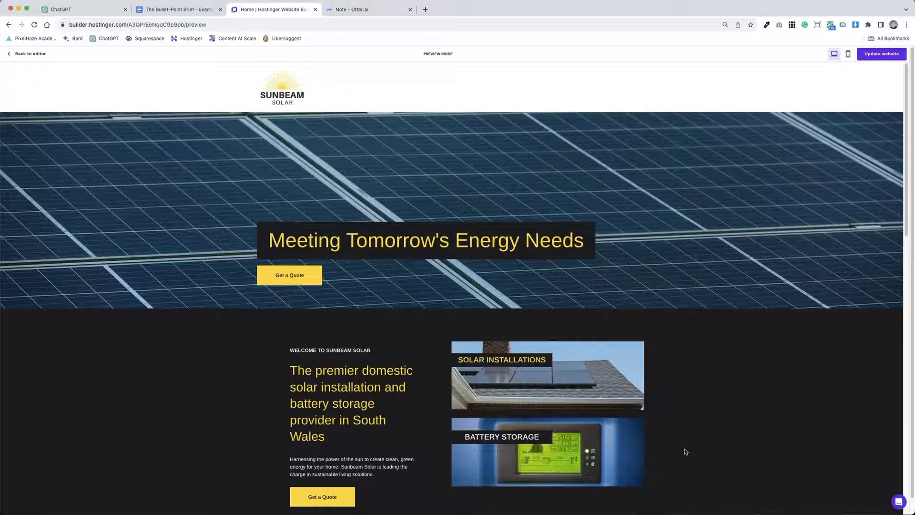
scroll(688, 449, down, 10)
scroll(694, 453, down, 5)
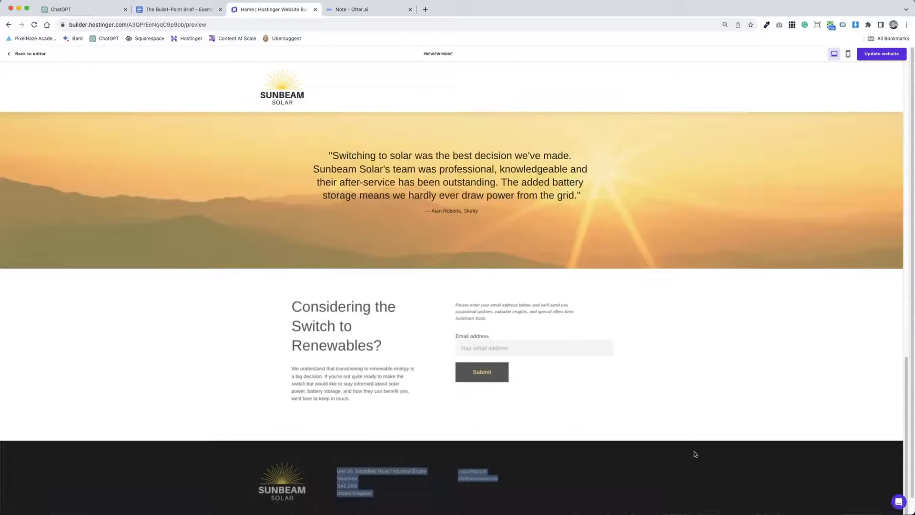
scroll(696, 452, up, 5)
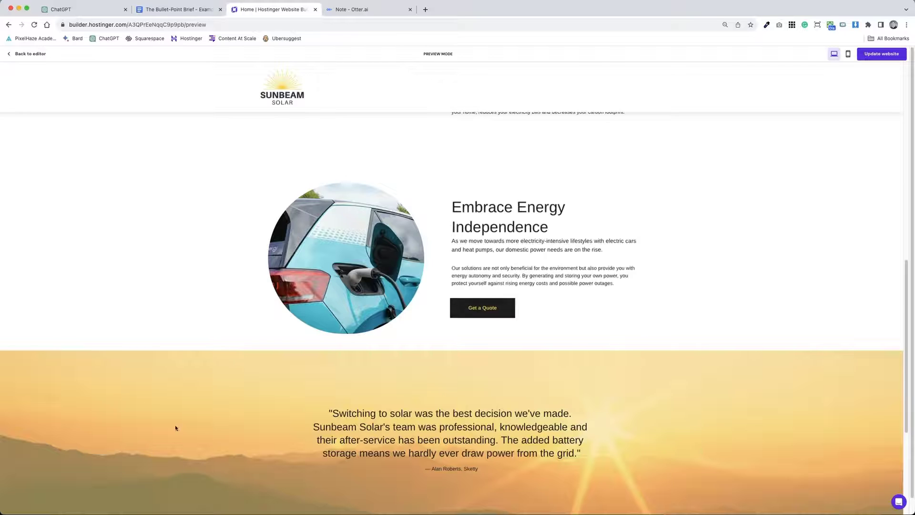
scroll(591, 438, down, 4)
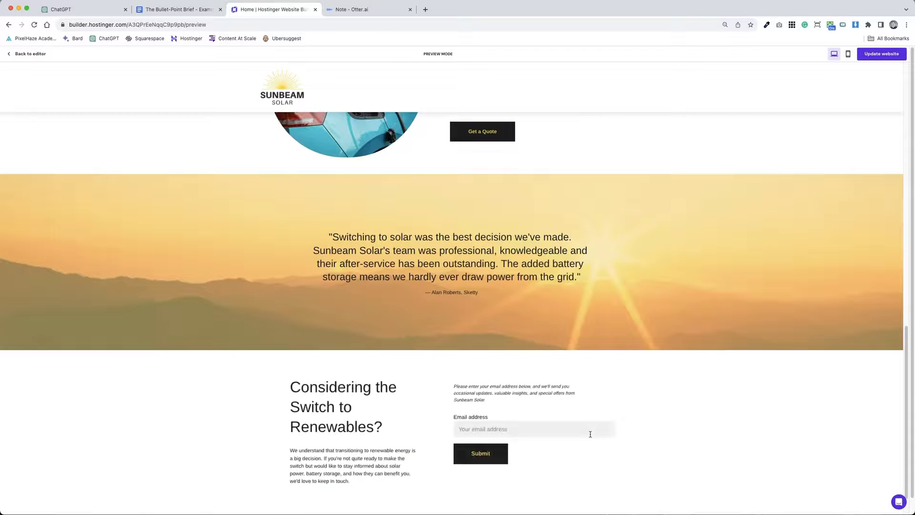
scroll(719, 400, down, 2)
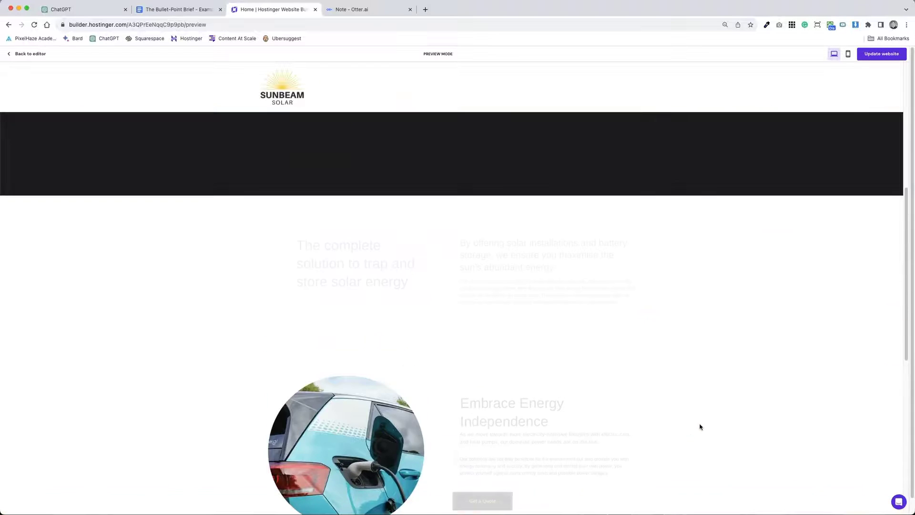
scroll(699, 429, up, 20)
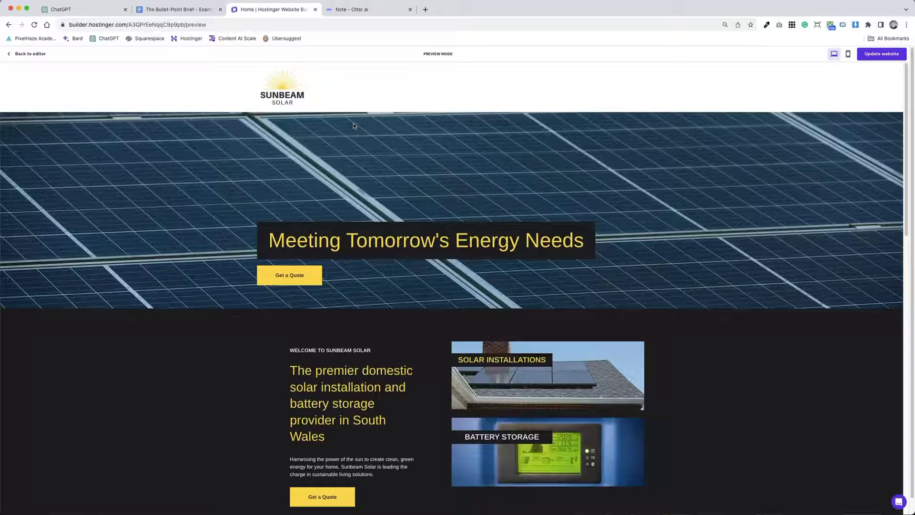
click(168, 14)
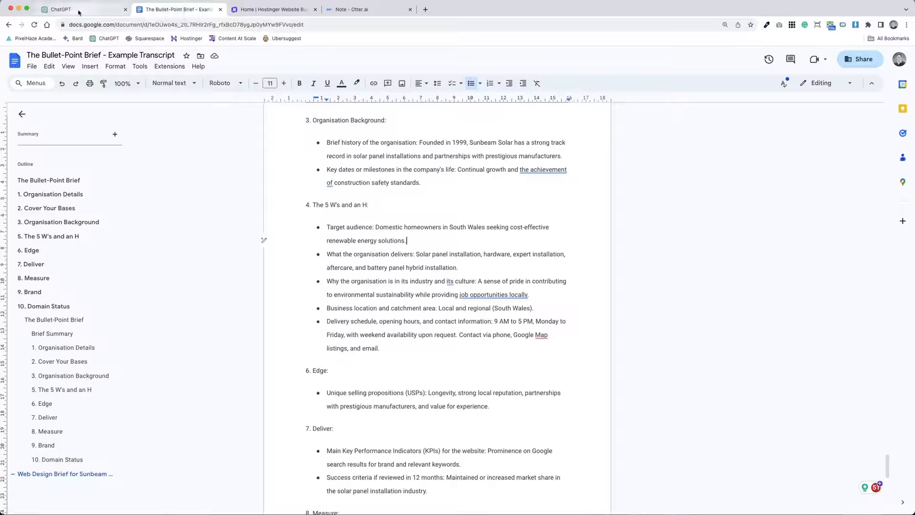
click(105, 15)
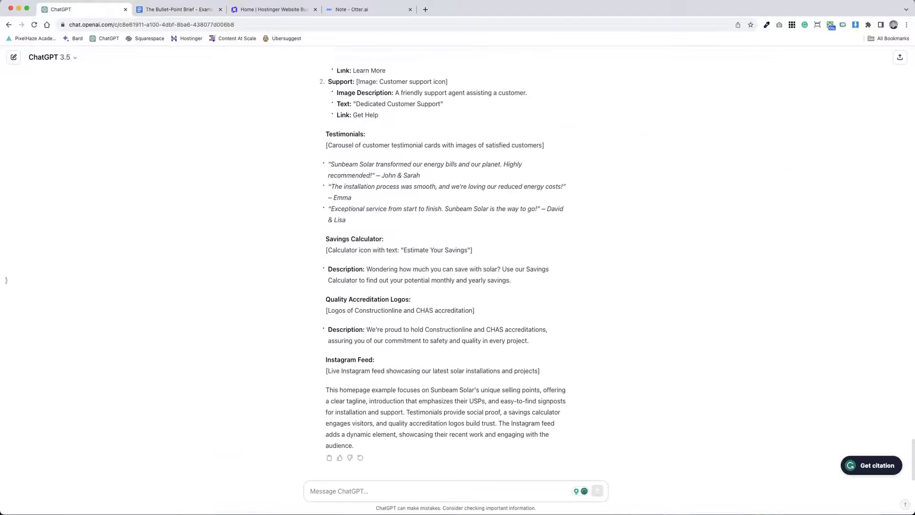